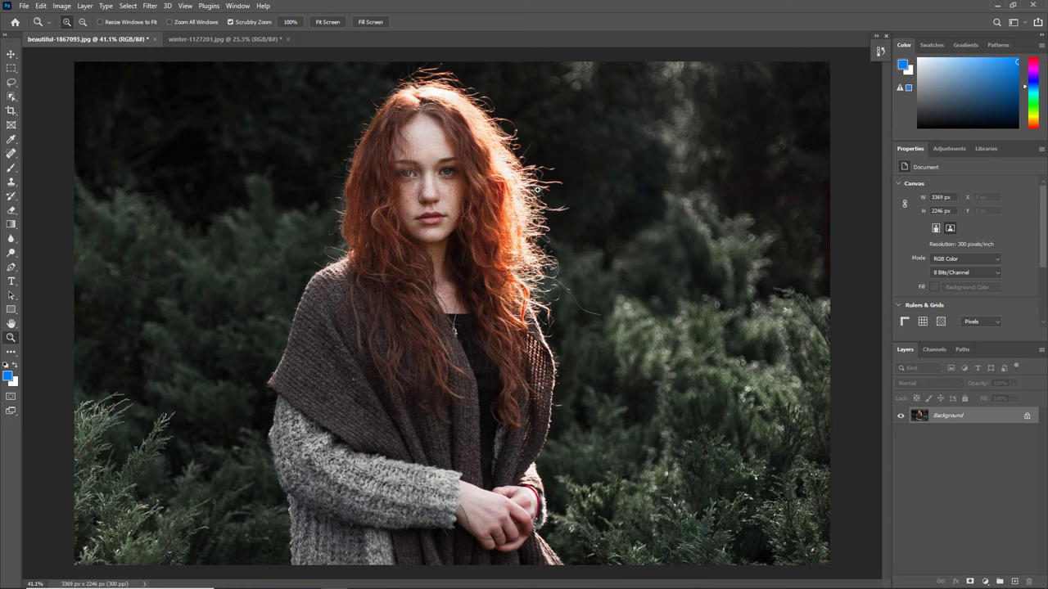
# - Select the woman with the Object Selection tool's Select Subject
pyautogui.press('v')
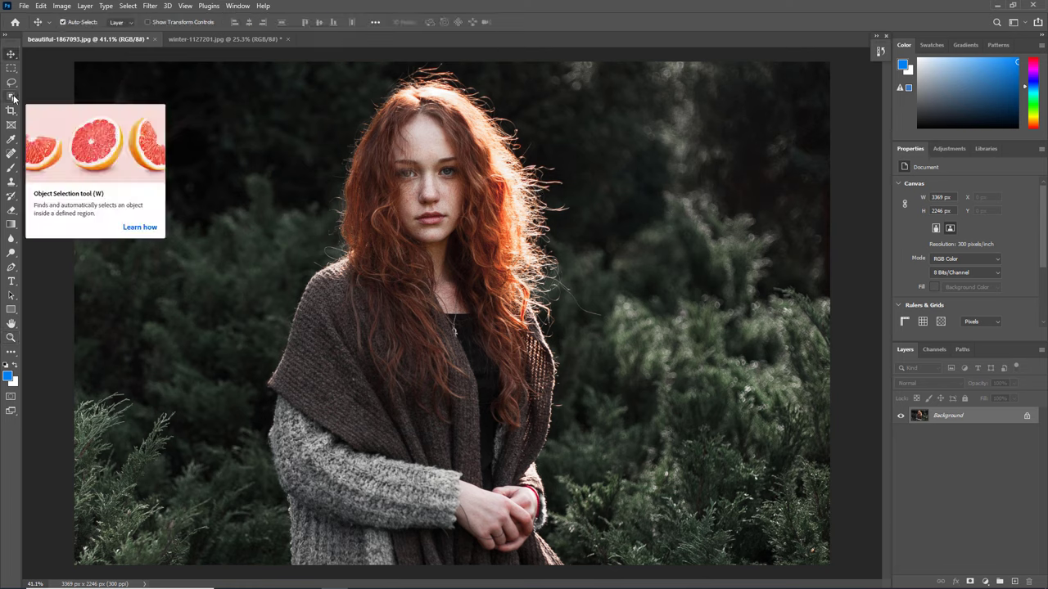
pyautogui.click(12, 97)
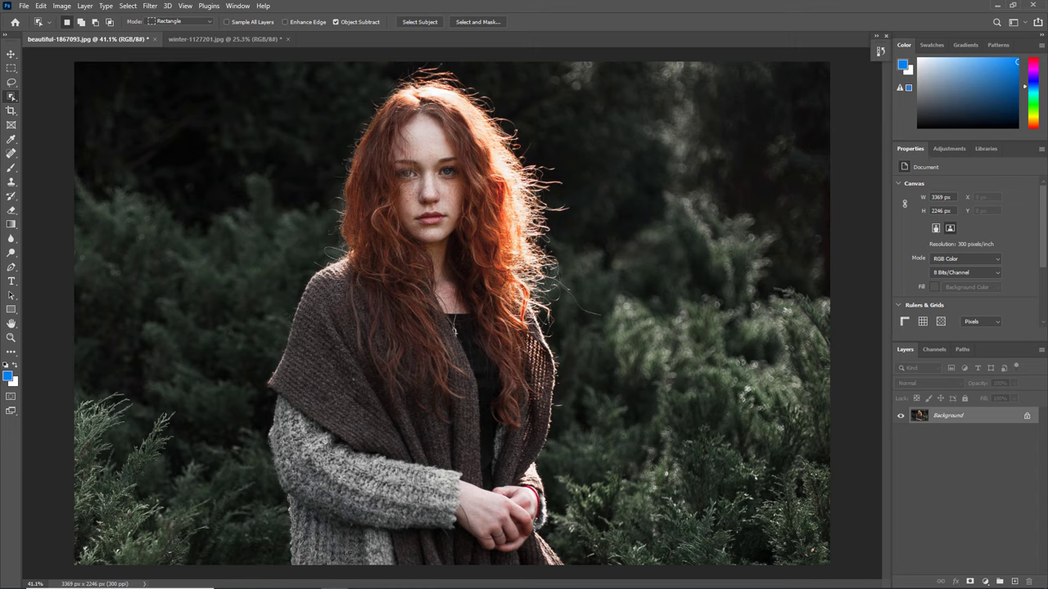
pyautogui.click(419, 23)
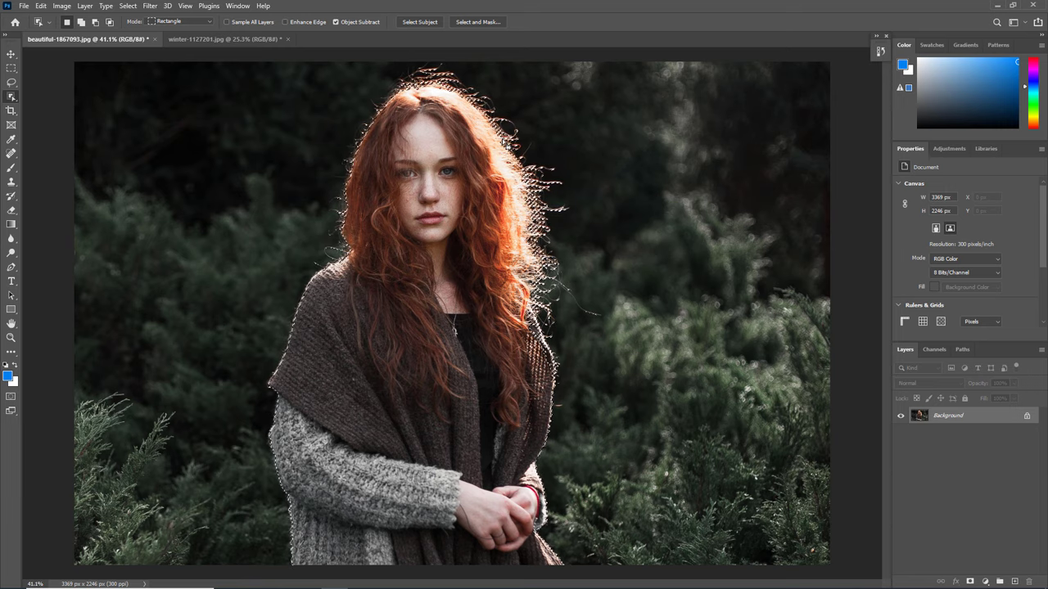
# - Zoom in to inspect the selection along the hair edges, then fit the photo on screen
pyautogui.press('z')
pyautogui.click(496, 114)
pyautogui.click(494, 121)
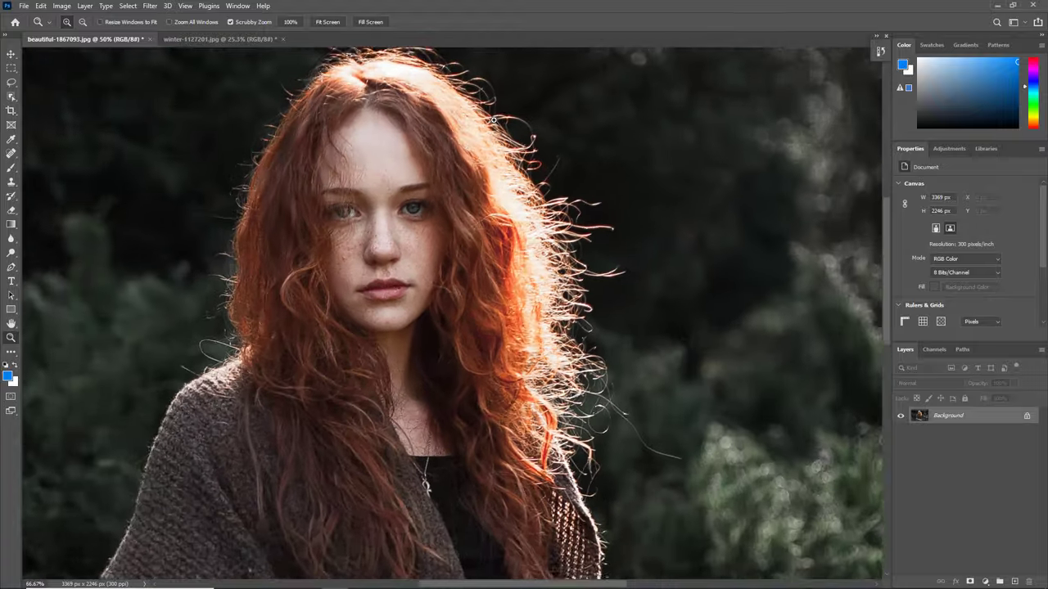
pyautogui.click(494, 120)
pyautogui.click(527, 149)
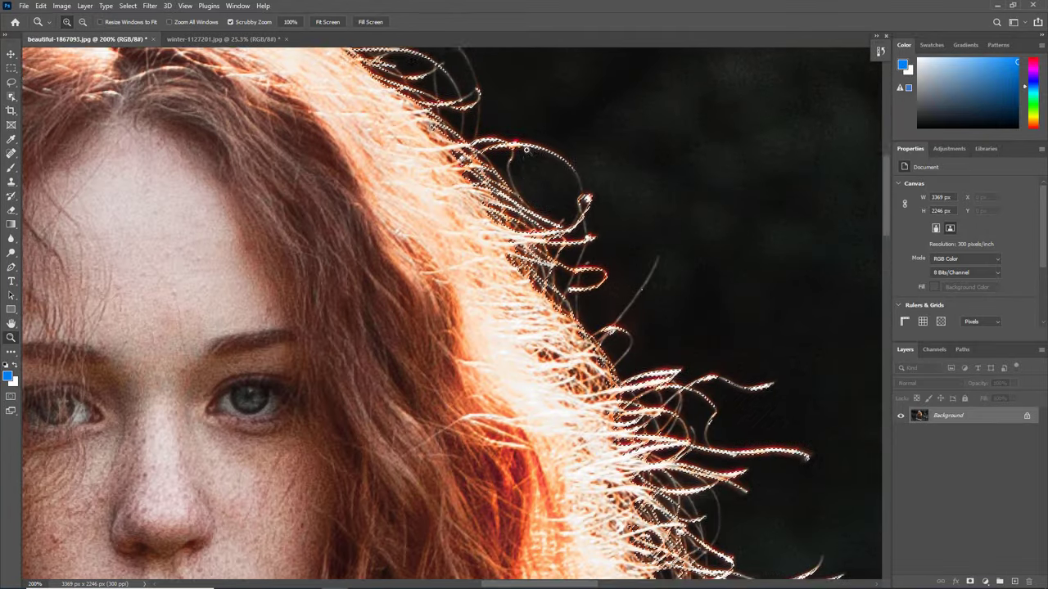
pyautogui.scroll(5, 491, 152)
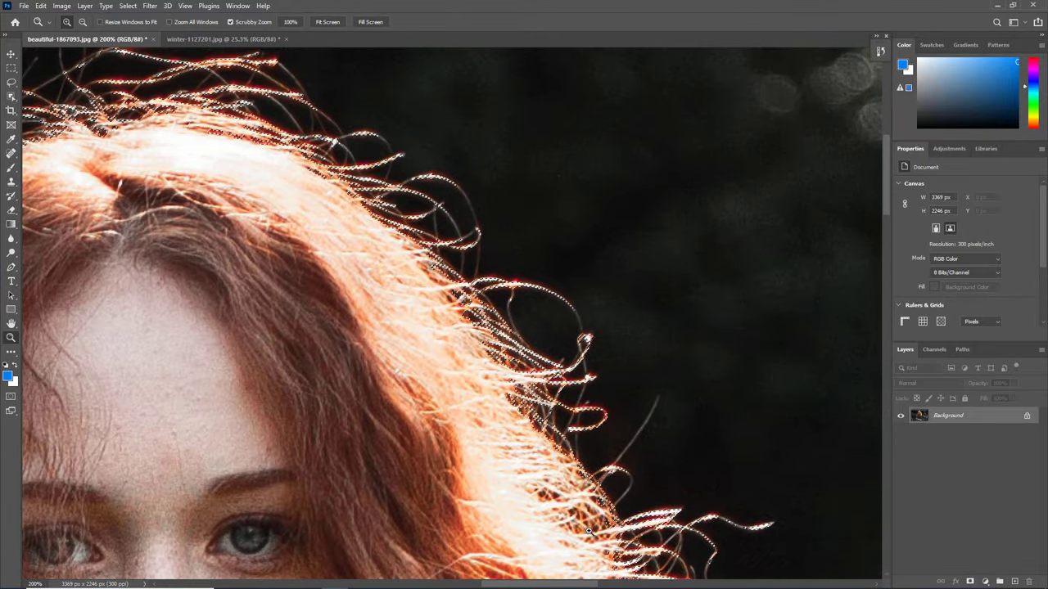
pyautogui.hscroll(-10, 467, 379)
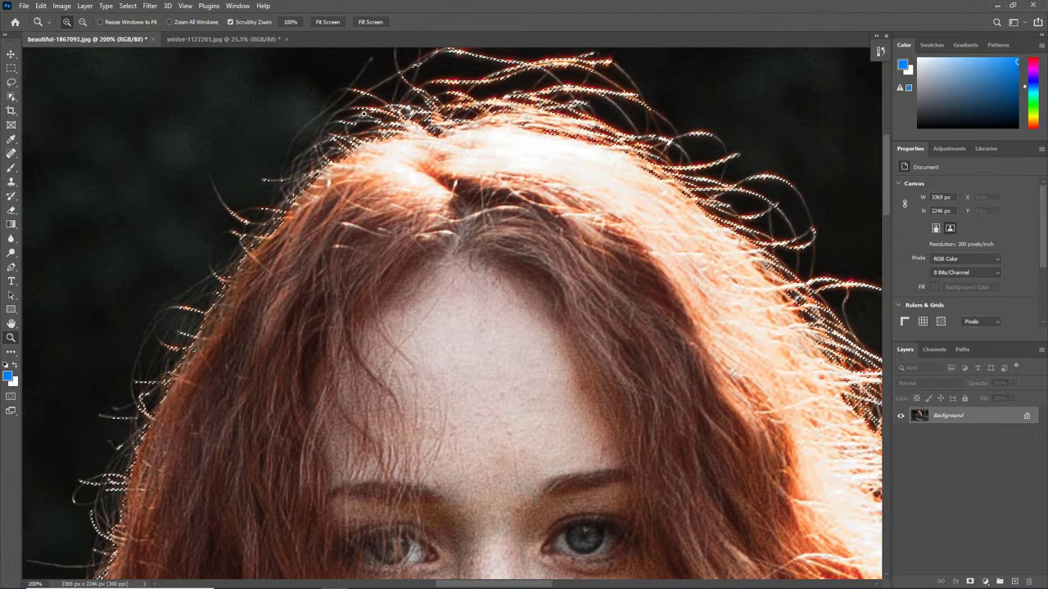
pyautogui.rightClick(309, 156)
pyautogui.click(319, 163)
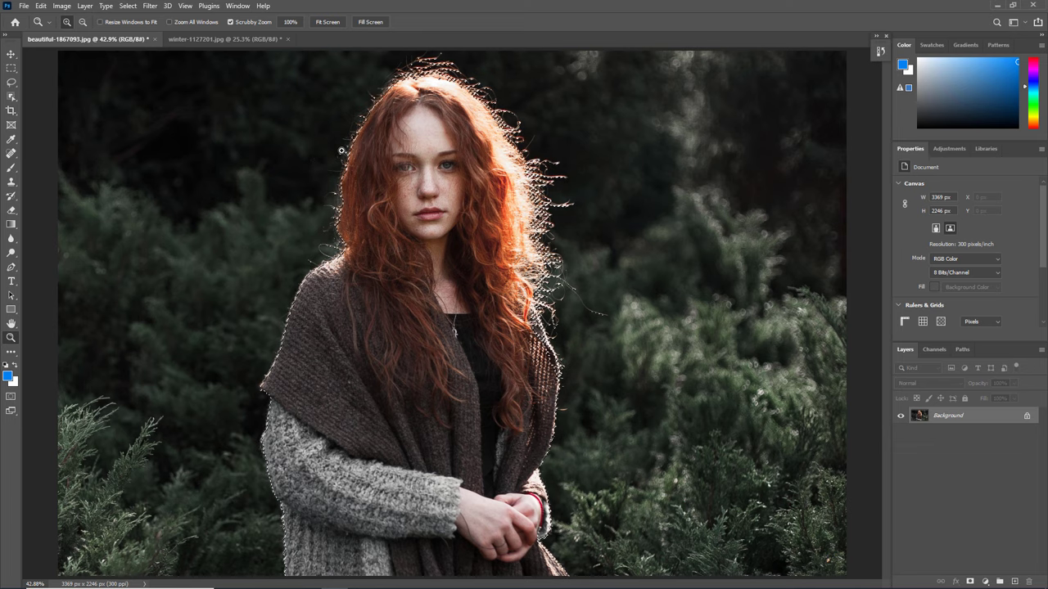
pyautogui.click(11, 97)
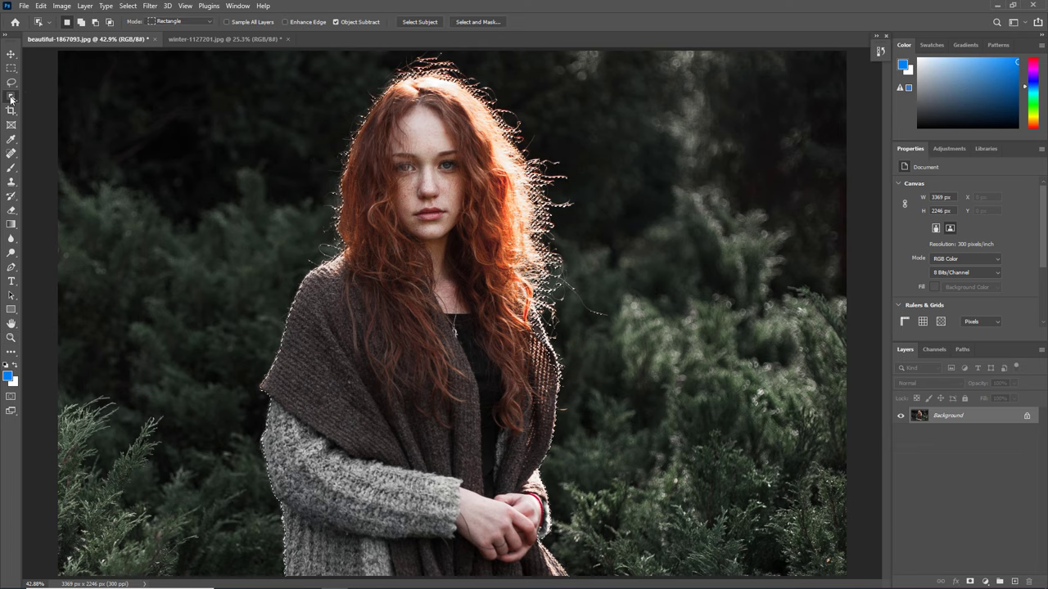
# - Open Select and Mask and zoom into the hair on the right
pyautogui.click(490, 23)
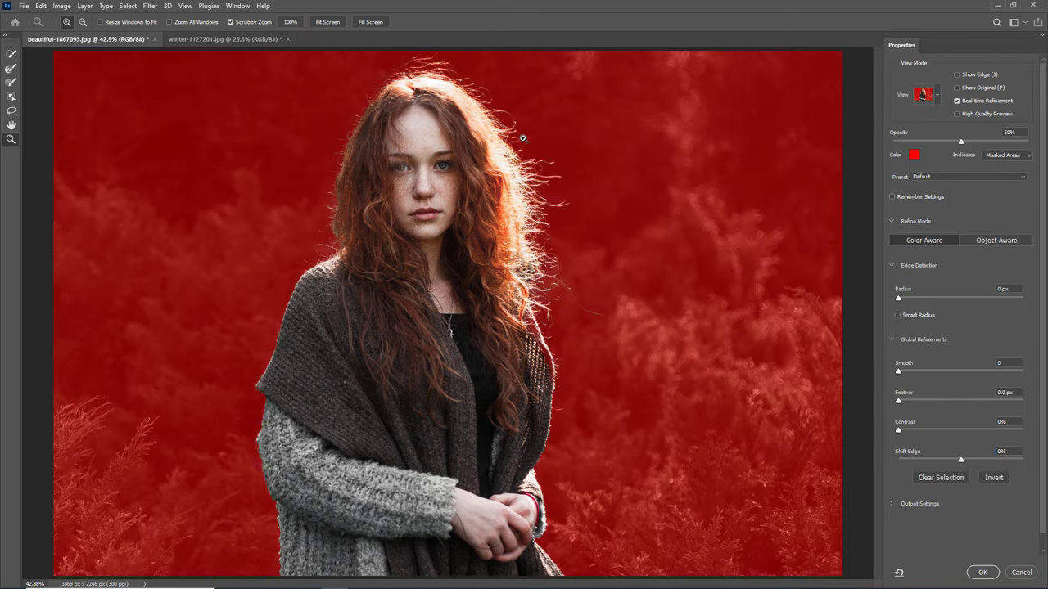
pyautogui.click(522, 137)
pyautogui.click(517, 144)
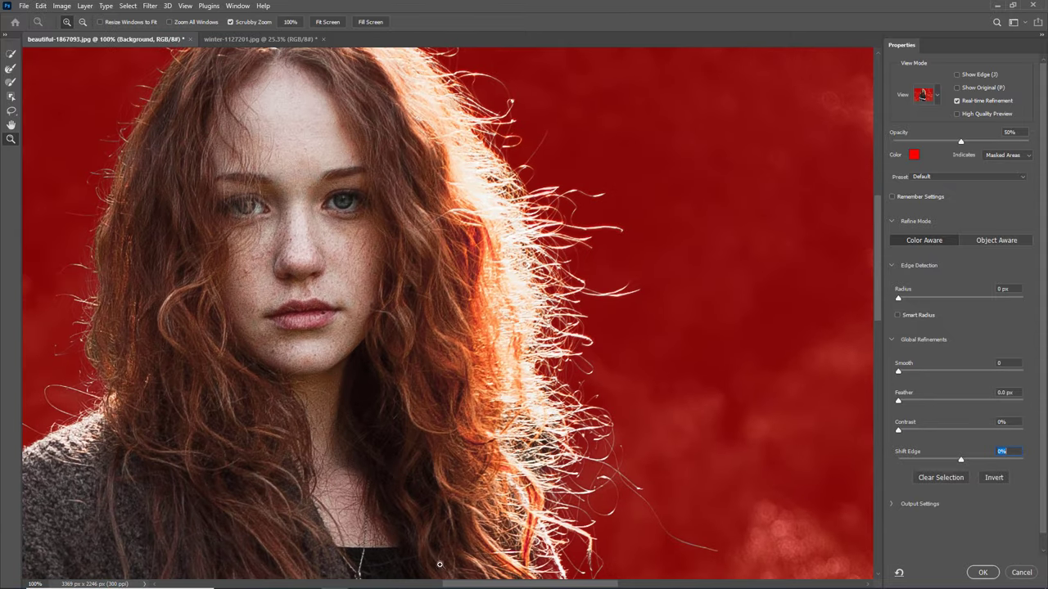
pyautogui.moveTo(460, 586); pyautogui.dragTo(423, 586)
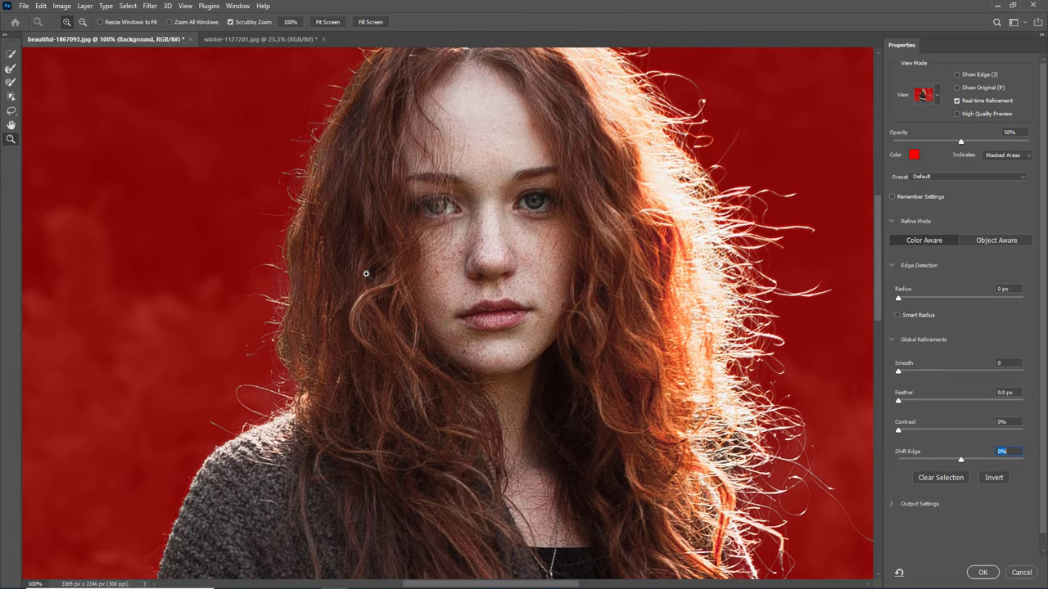
pyautogui.moveTo(878, 250); pyautogui.dragTo(875, 196)
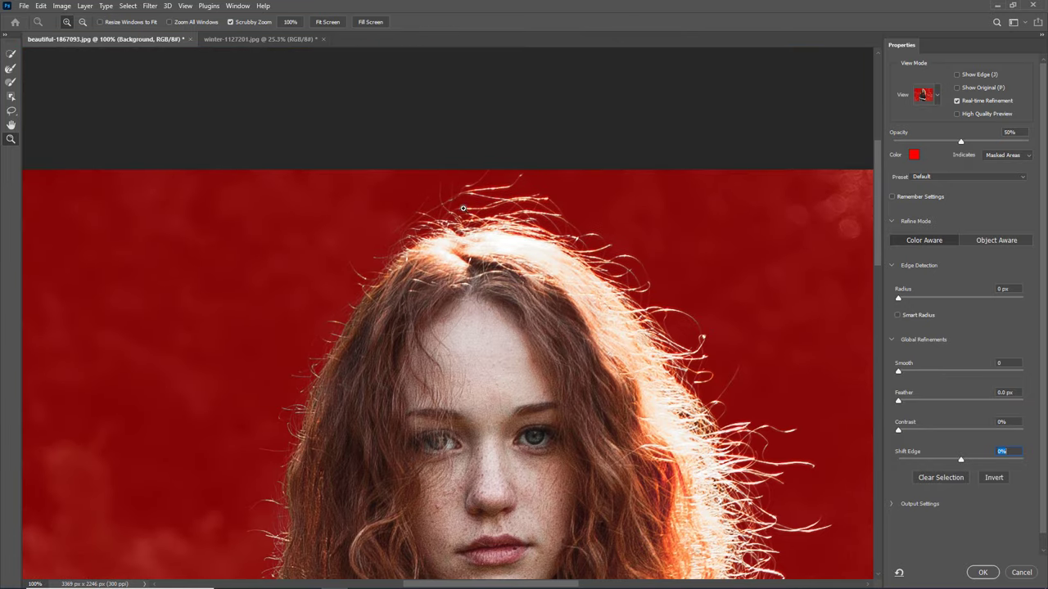
pyautogui.moveTo(872, 158); pyautogui.dragTo(872, 246)
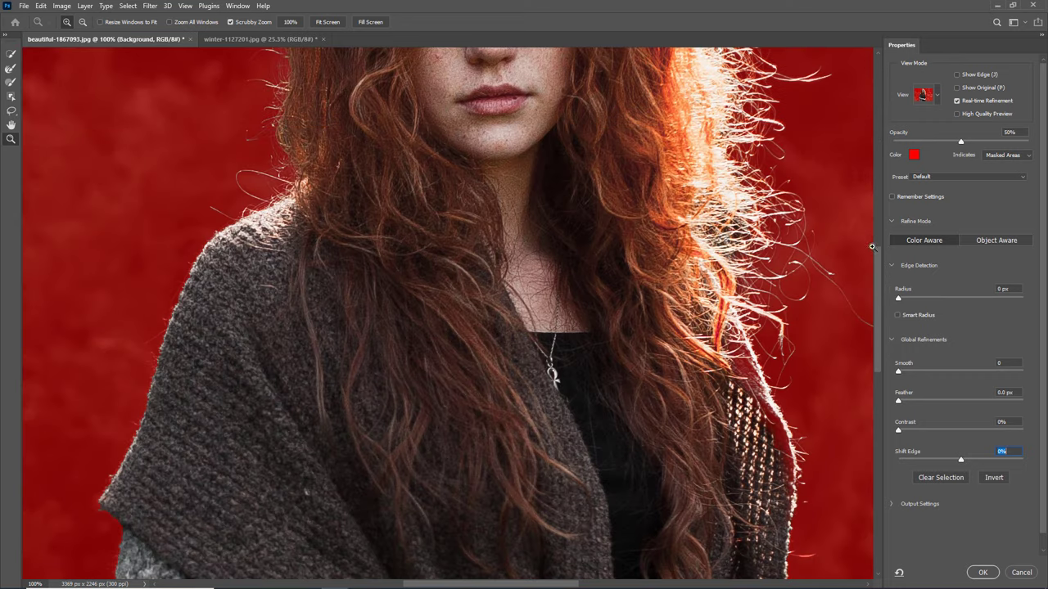
# - Refine the right-side hair strands, touch up the cardigan edge, and apply the selection
pyautogui.click(11, 68)
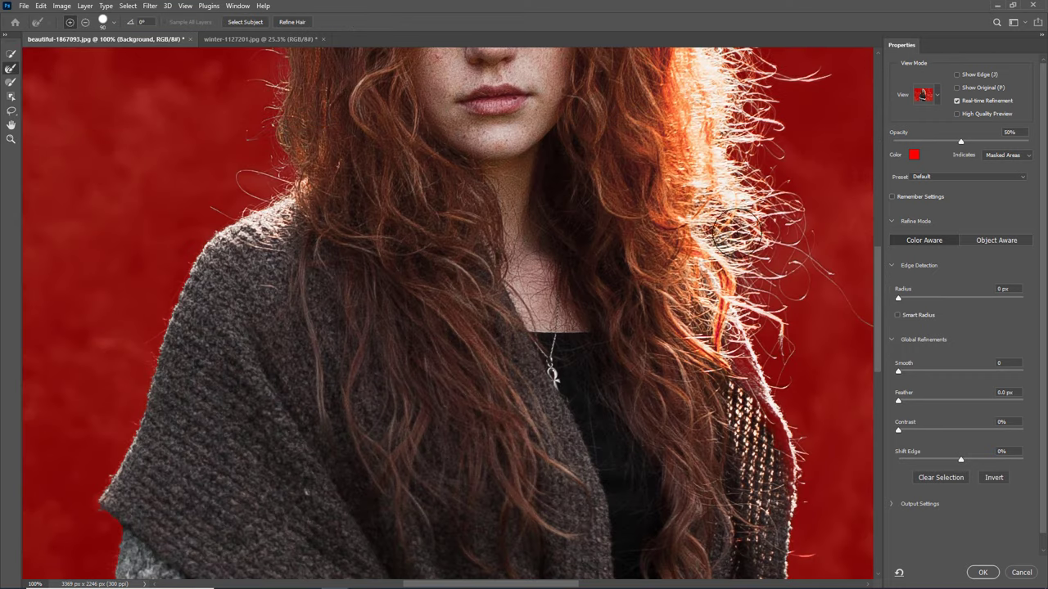
pyautogui.moveTo(737, 233); pyautogui.dragTo(806, 241)
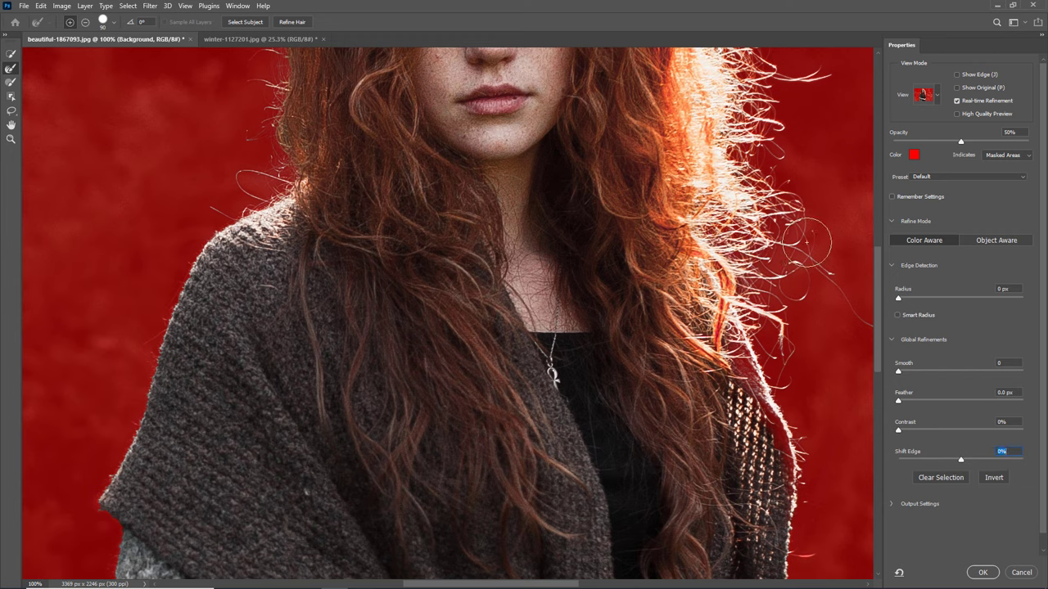
pyautogui.click(11, 54)
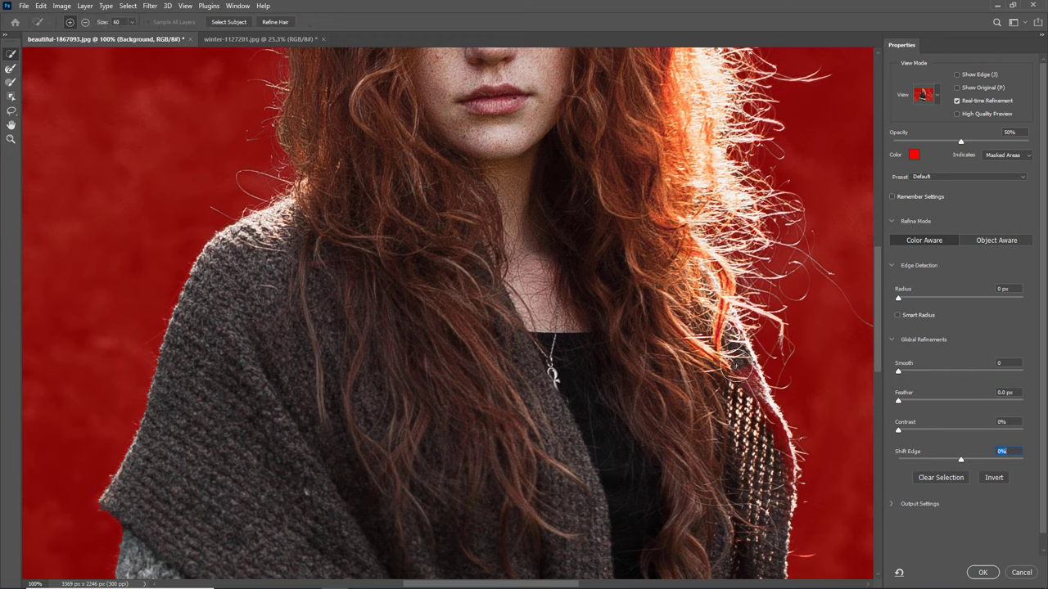
pyautogui.moveTo(737, 364); pyautogui.dragTo(774, 477)
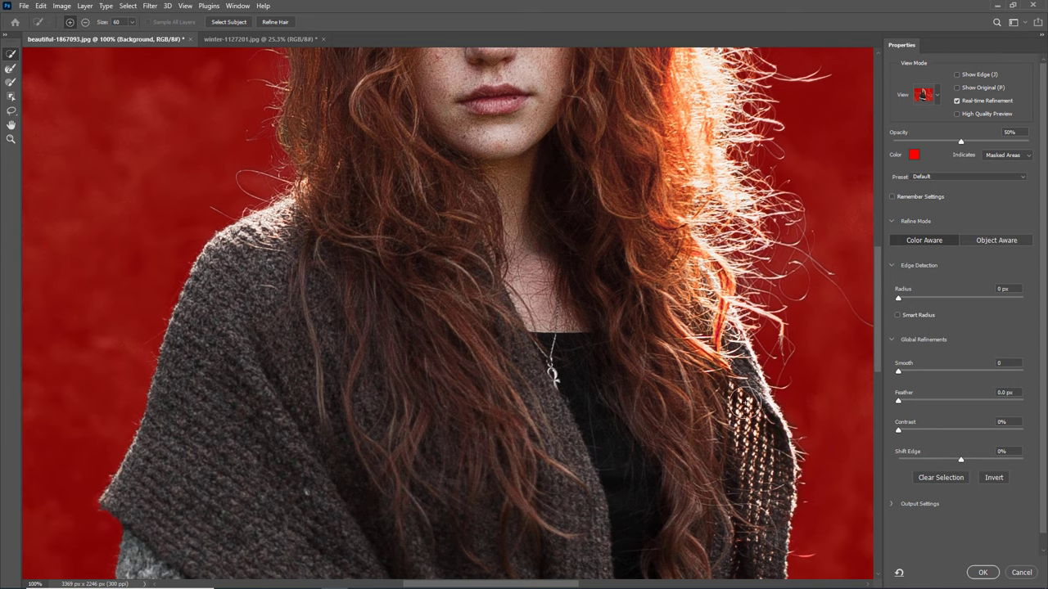
pyautogui.press('r')
pyautogui.scroll(5, 721, 238)
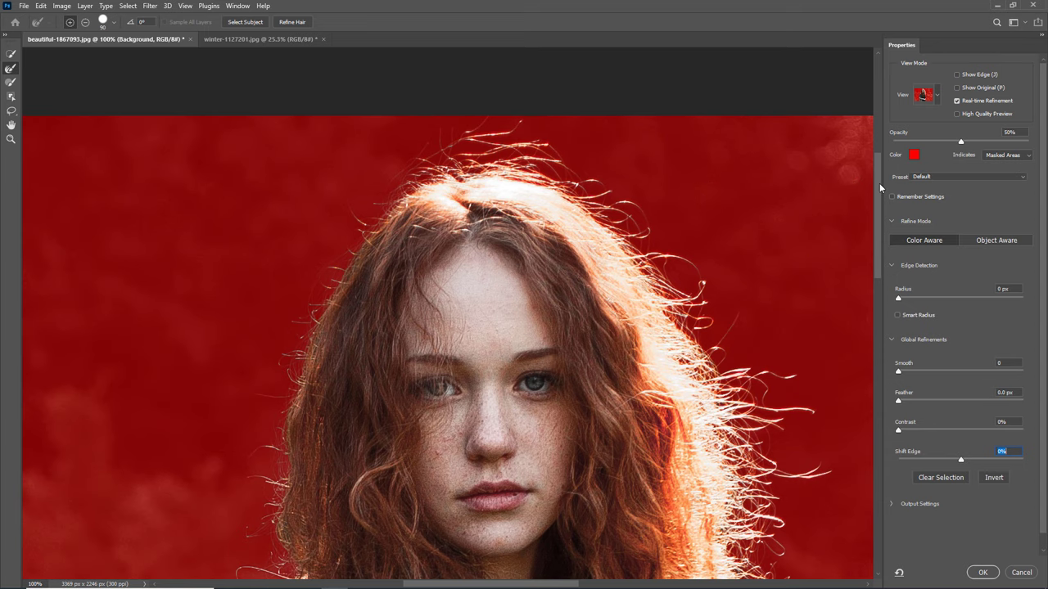
pyautogui.scroll(-2, 879, 187)
pyautogui.scroll(-4, 879, 198)
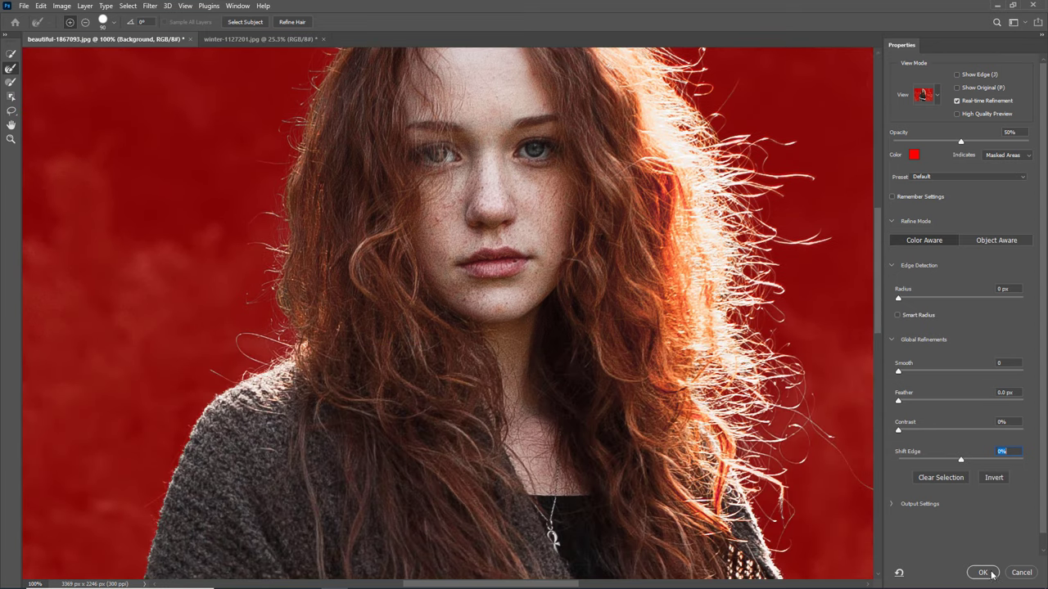
pyautogui.click(992, 575)
# - Fit the photo on screen and add a layer mask from the woman's selection
pyautogui.hotkey('ctrl', '0')
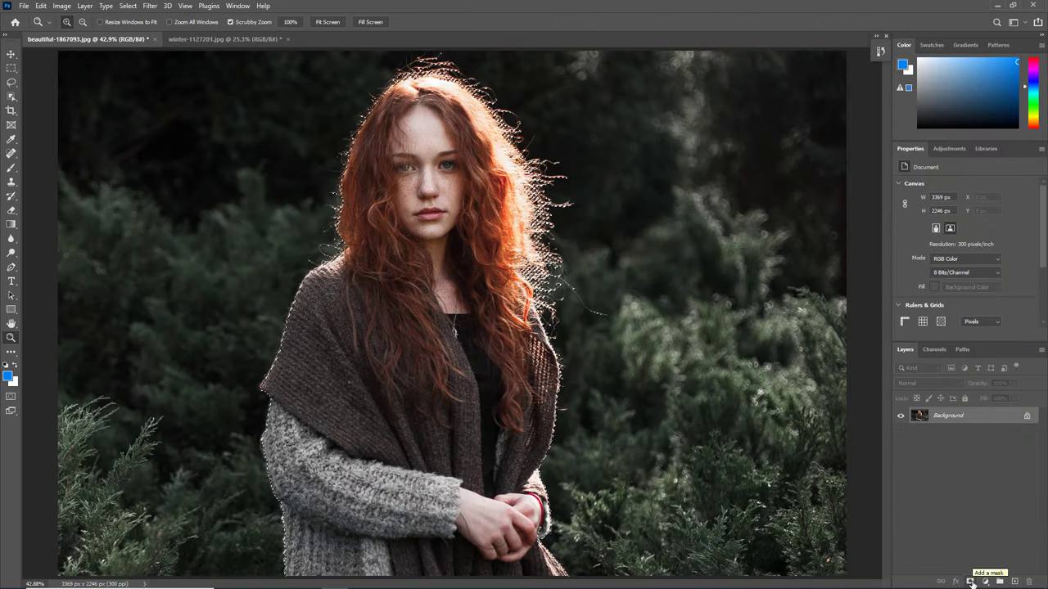
pyautogui.click(971, 581)
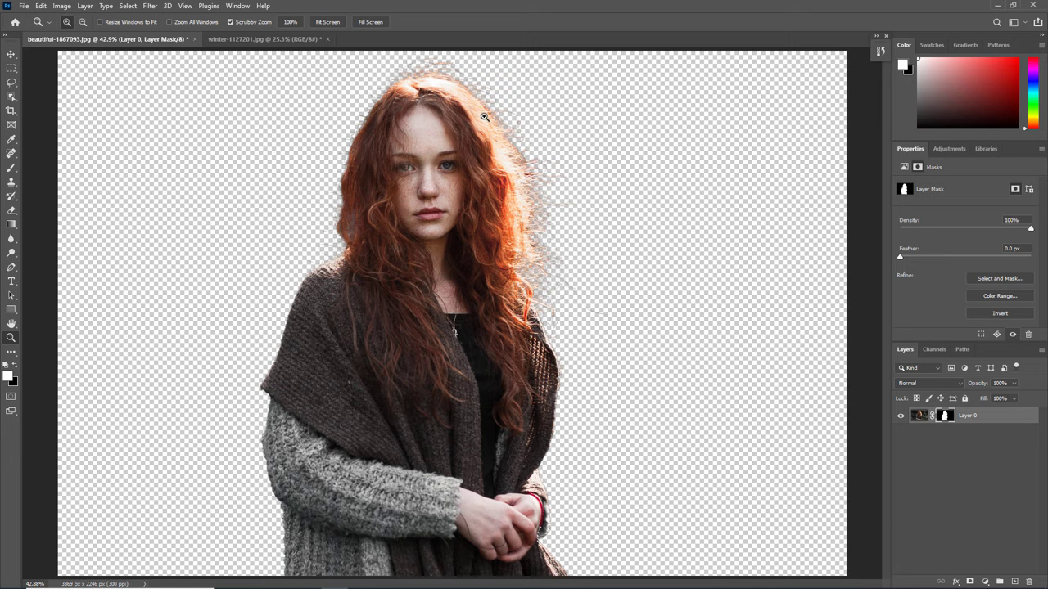
pyautogui.scroll(2, 367, 196)
pyautogui.scroll(2, 366, 197)
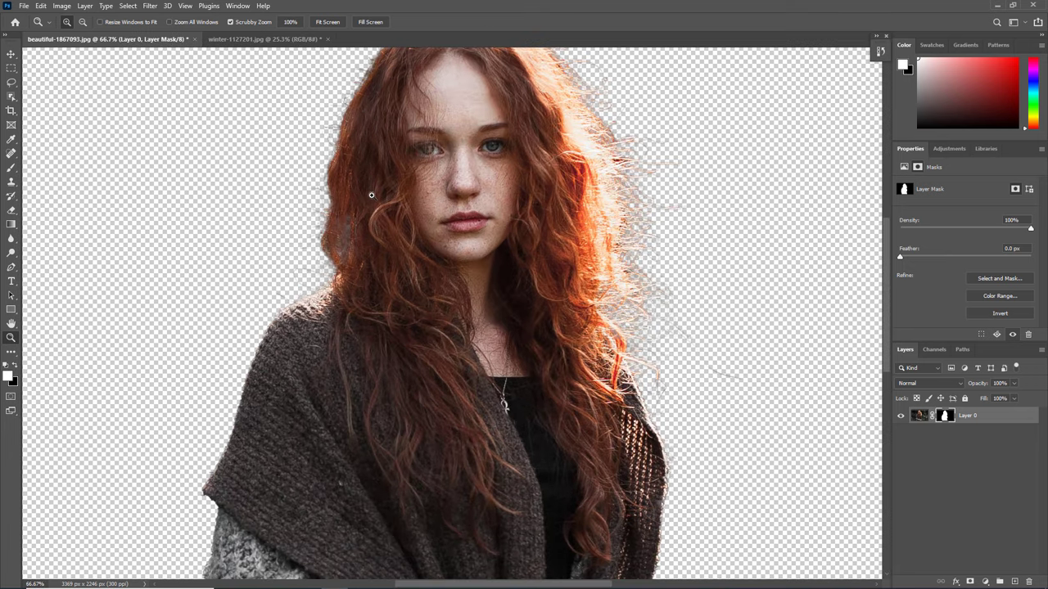
pyautogui.scroll(-4, 367, 197)
# - Place road-5704083 as an embedded layer and move it below Layer 0
pyautogui.click(24, 7)
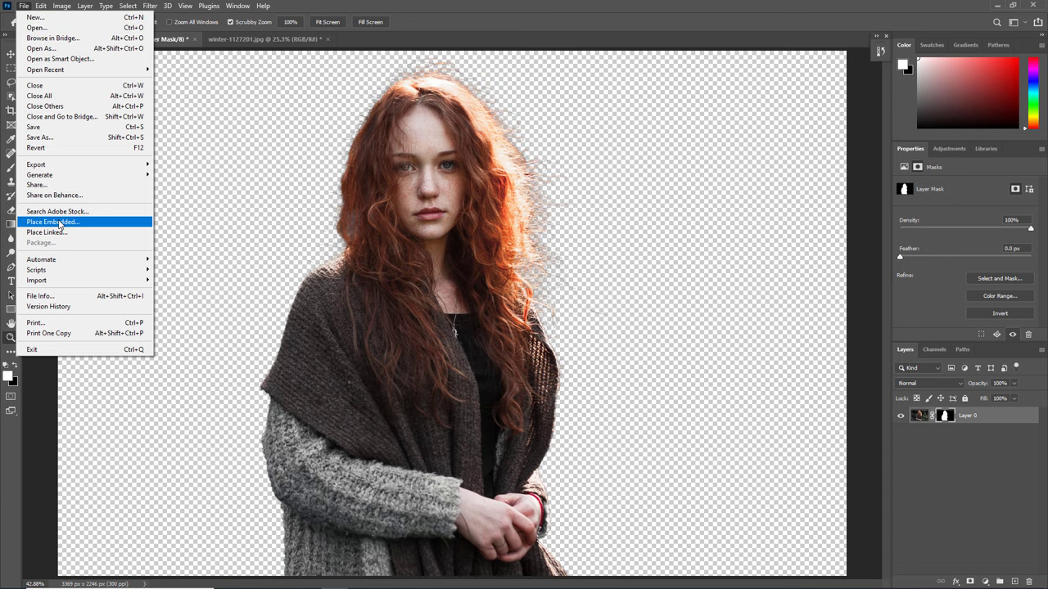
pyautogui.click(59, 222)
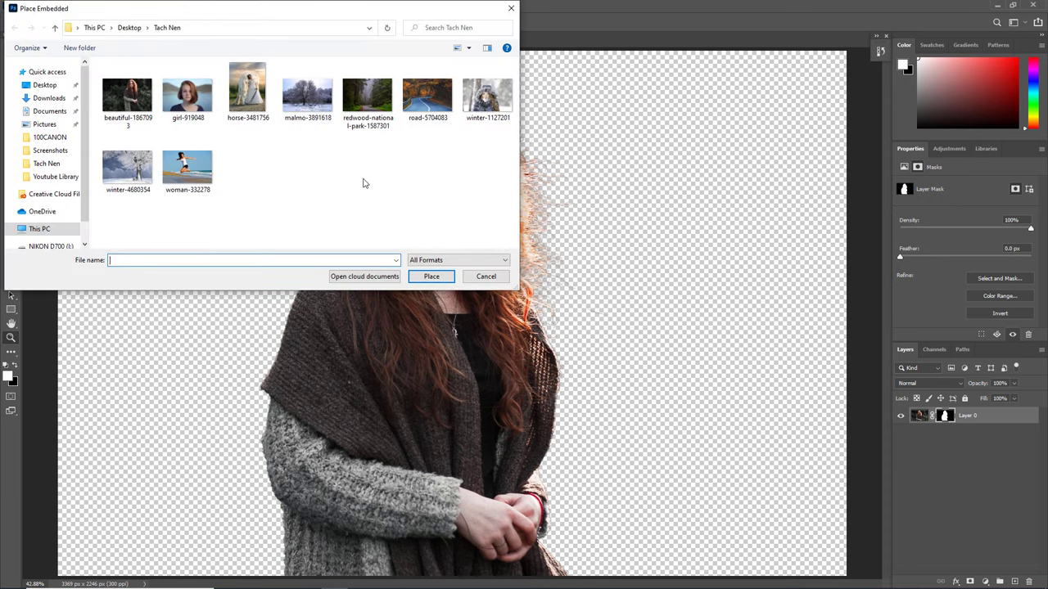
pyautogui.click(416, 110)
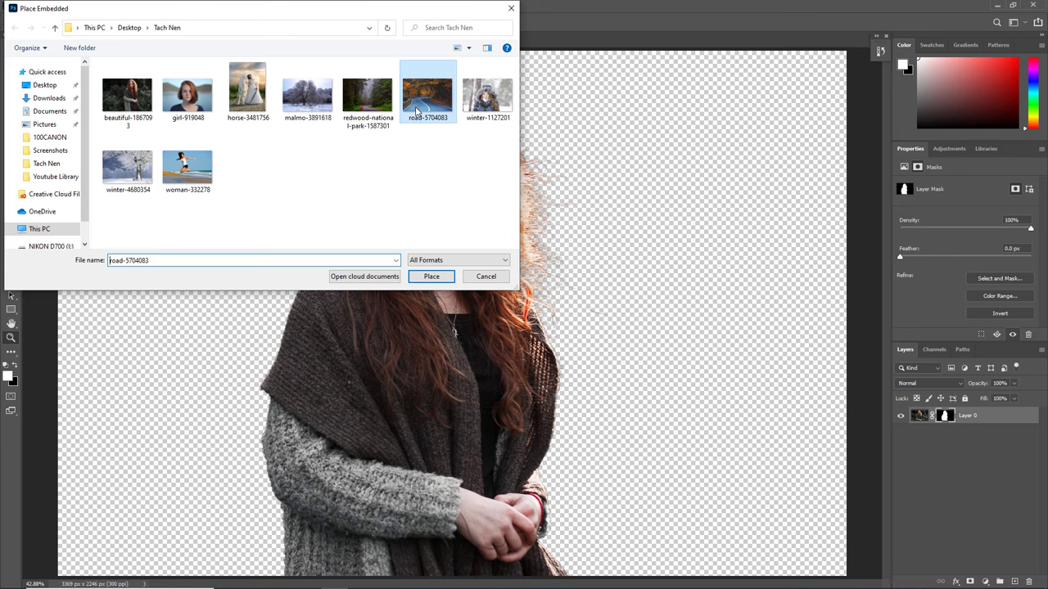
pyautogui.click(434, 276)
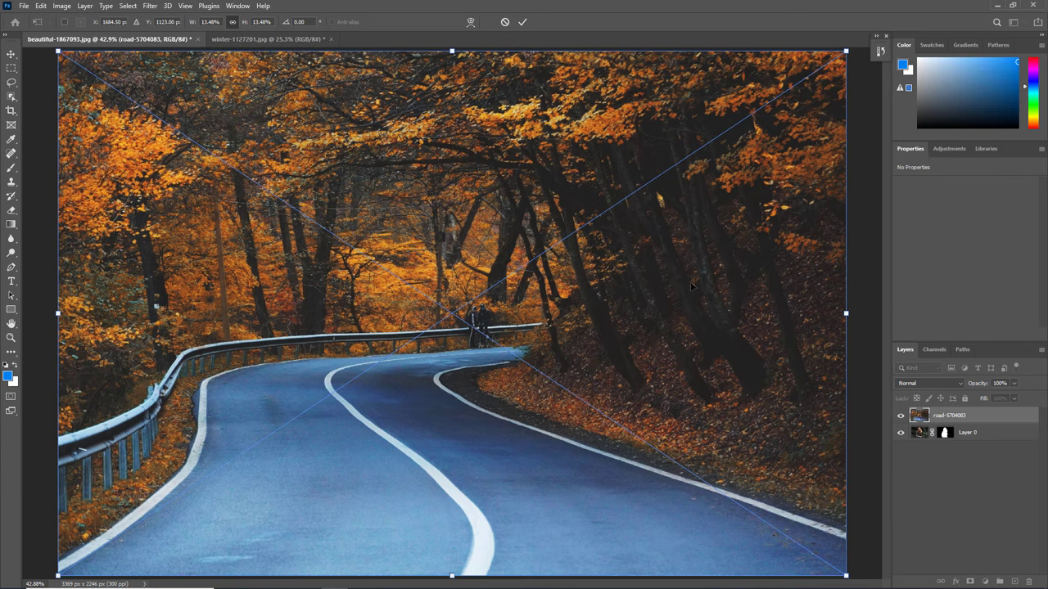
pyautogui.press('Return')
pyautogui.moveTo(932, 423); pyautogui.dragTo(932, 450)
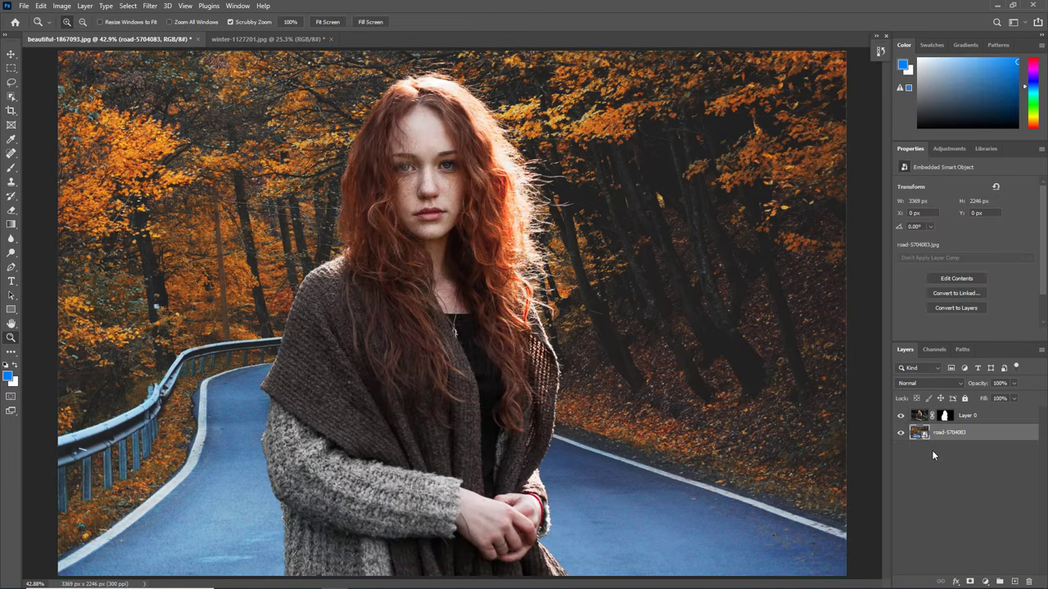
# - Scale the woman on Layer 0 to about 88% and nudge her slightly left
pyautogui.click(920, 416)
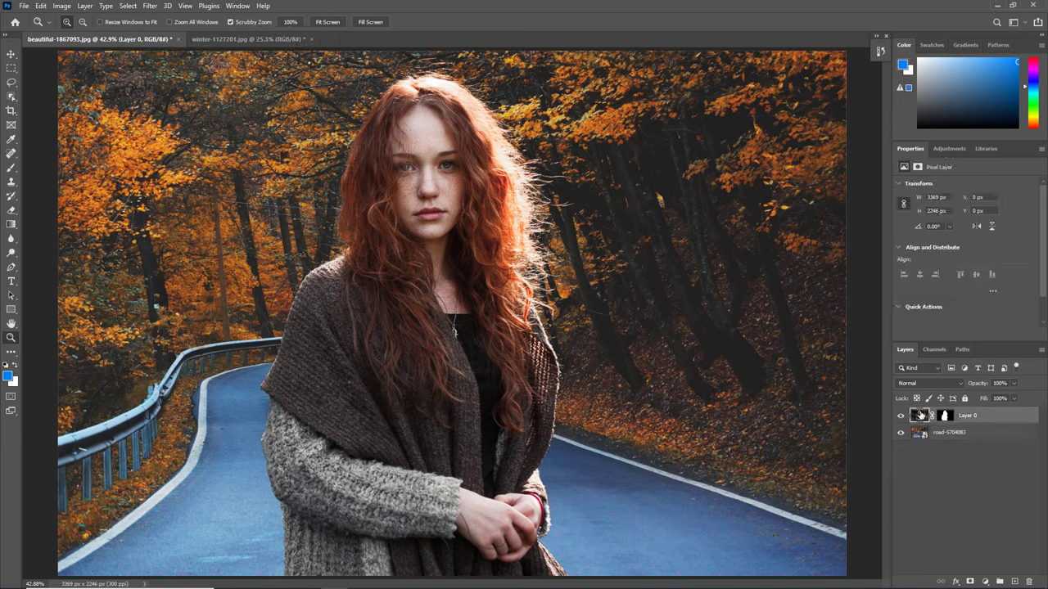
pyautogui.hotkey('ctrl', 't')
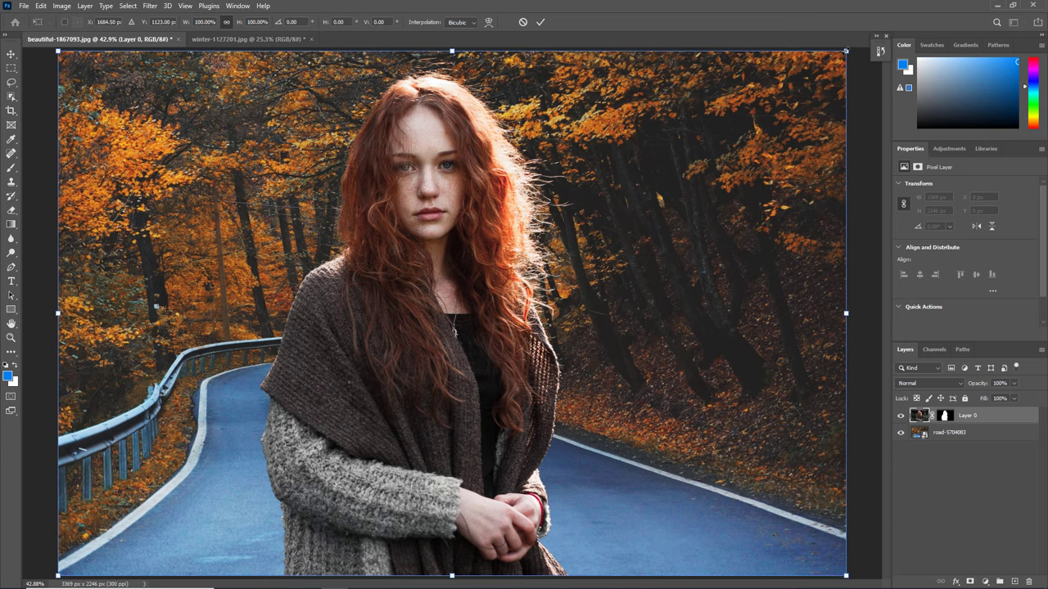
pyautogui.moveTo(845, 51); pyautogui.dragTo(748, 112)
pyautogui.moveTo(575, 243); pyautogui.dragTo(627, 234)
pyautogui.press('Return')
pyautogui.moveTo(421, 367)
pyautogui.mouseDown()
pyautogui.moveTo(384, 368)
pyautogui.moveTo(403, 365)
pyautogui.mouseUp()
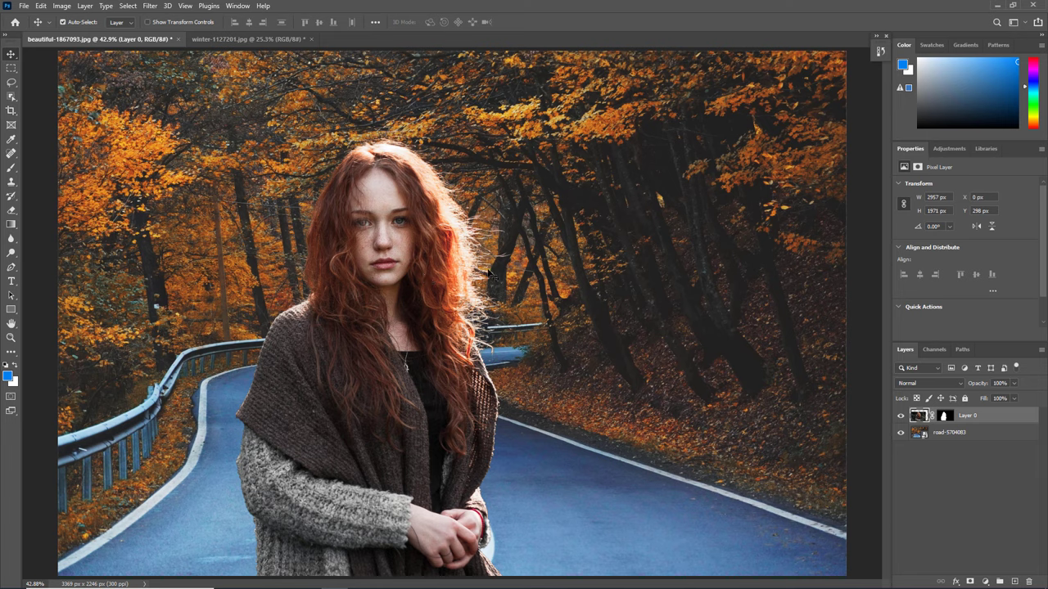
# - Apply a Gaussian Blur of about 2.5 px radius to the road-5704083 layer
pyautogui.click(920, 432)
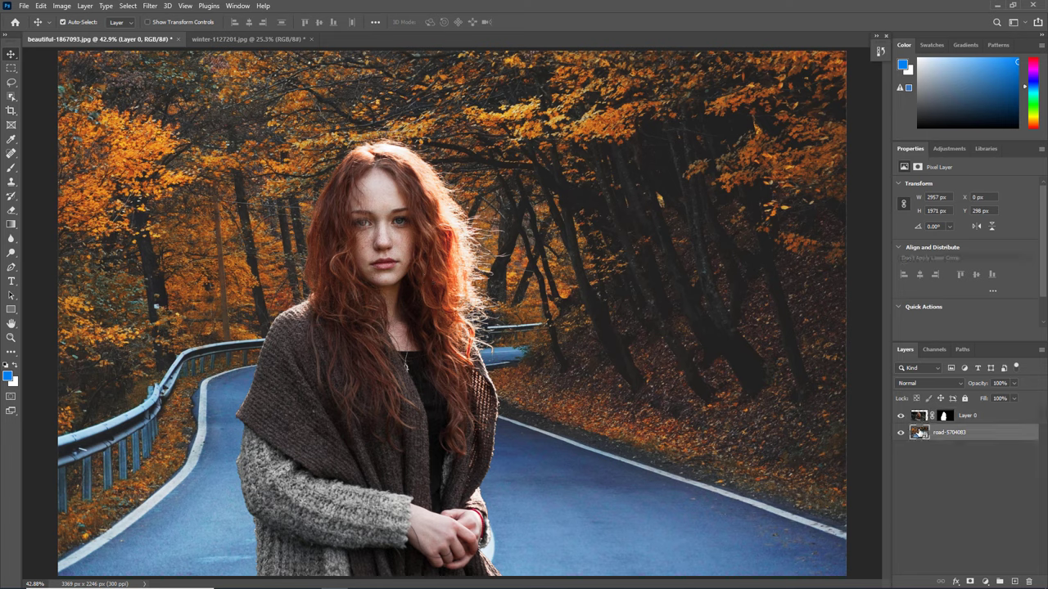
pyautogui.click(150, 6)
pyautogui.moveTo(156, 145)
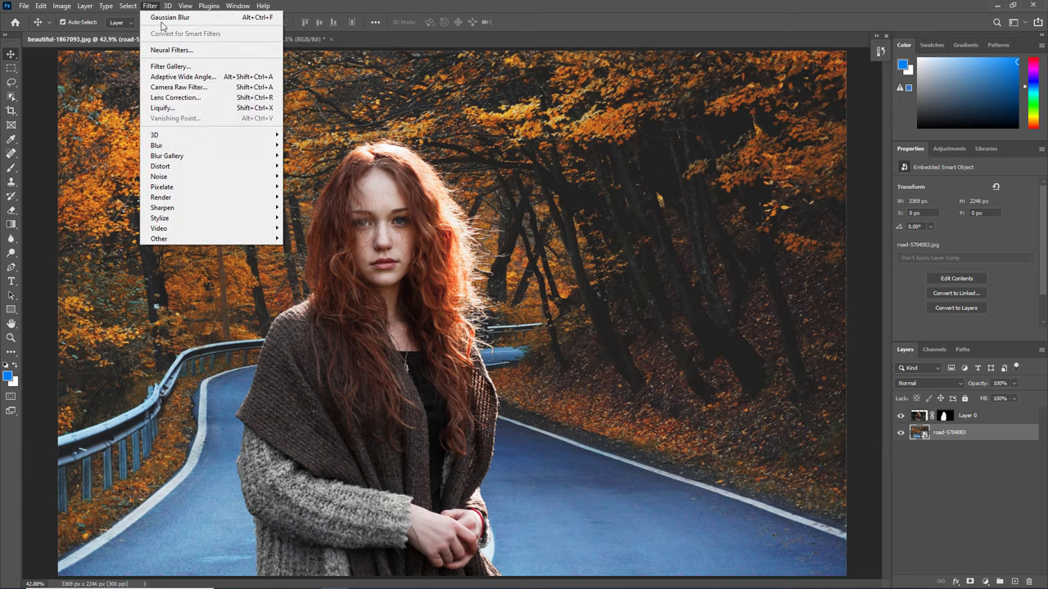
pyautogui.click(312, 186)
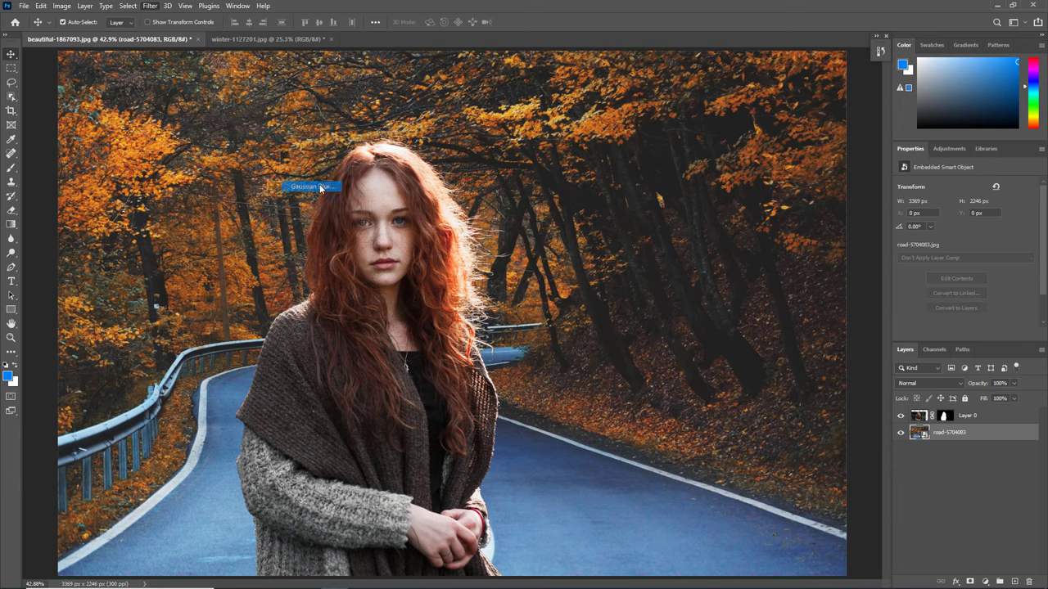
pyautogui.moveTo(468, 286); pyautogui.dragTo(449, 288)
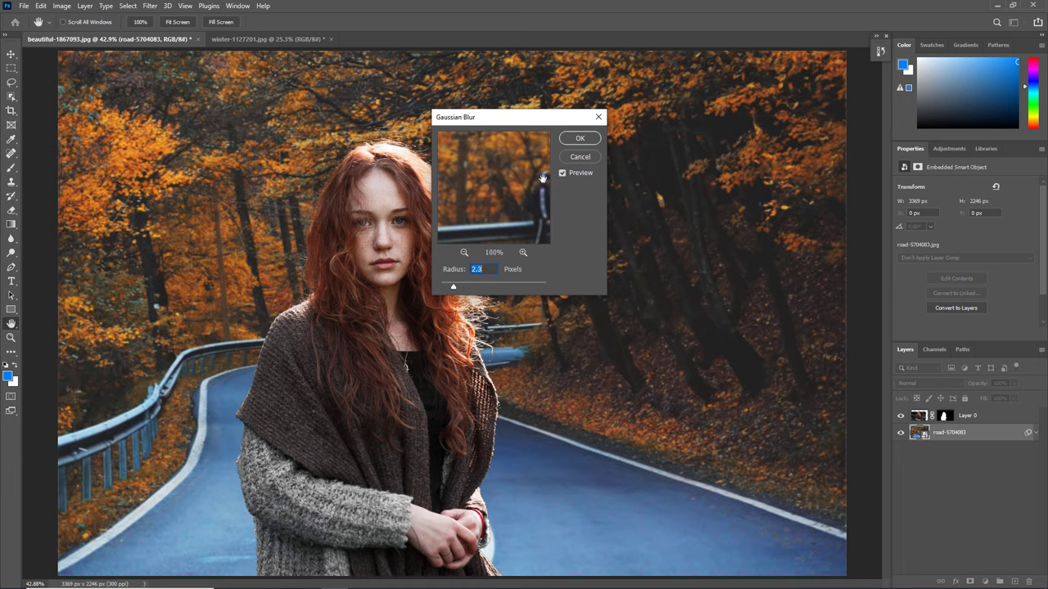
pyautogui.click(579, 138)
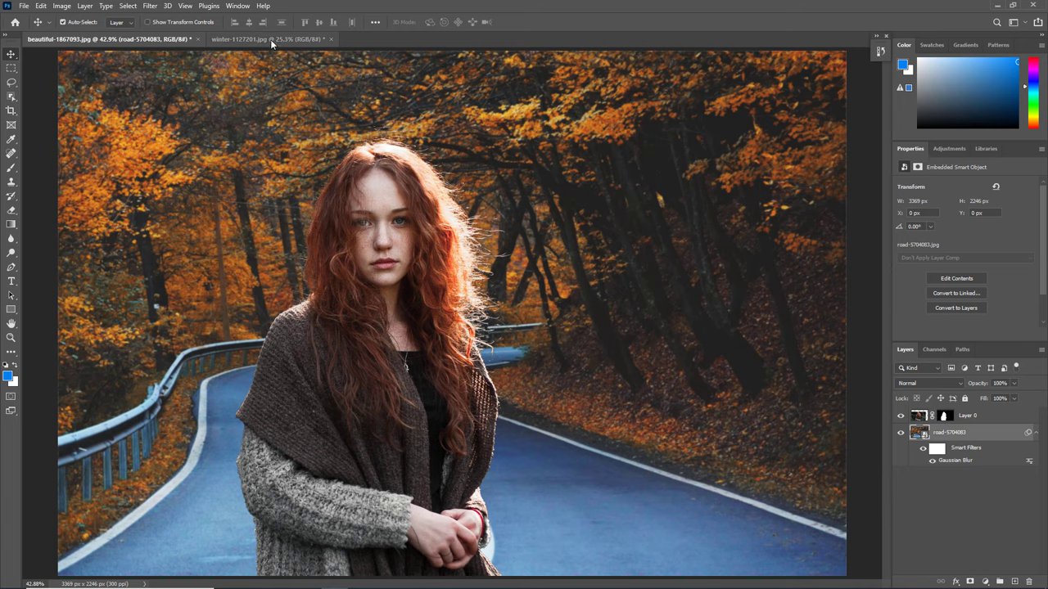
# - Switch to winter-1127201.jpg and select the hooded woman with Select Subject
pyautogui.click(260, 39)
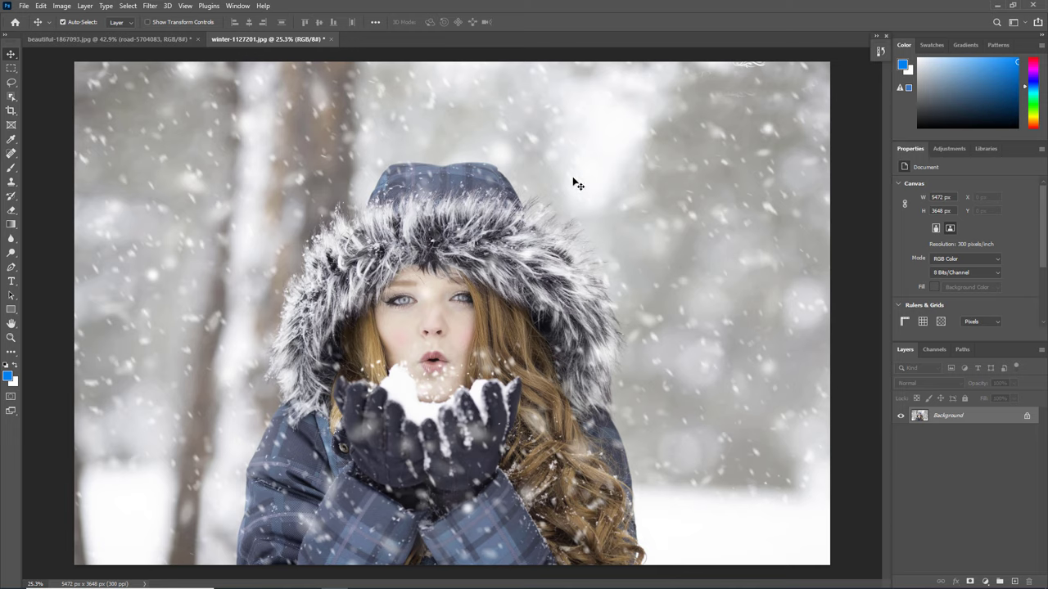
pyautogui.click(11, 97)
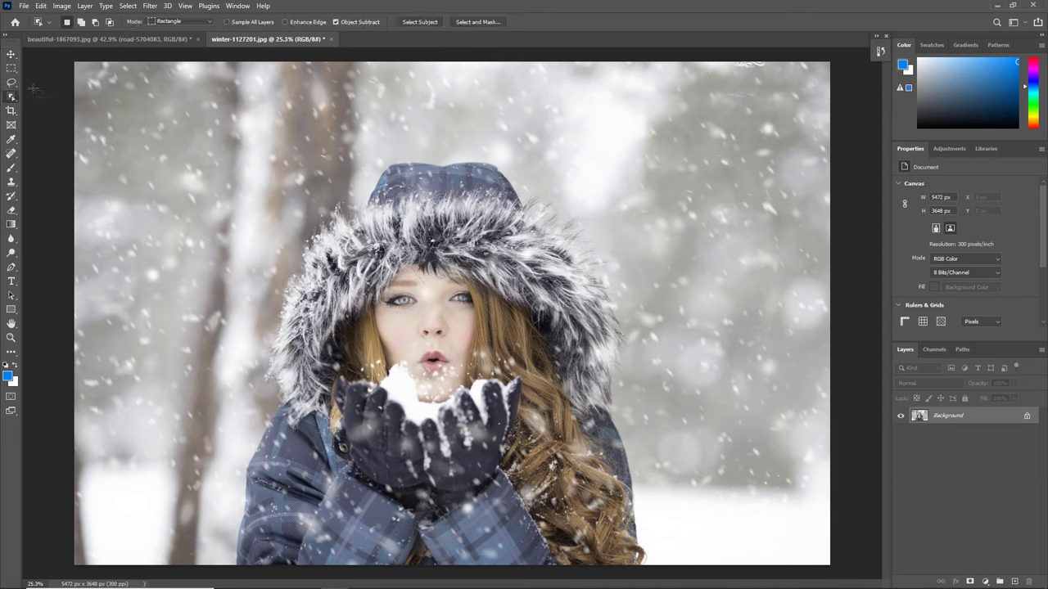
pyautogui.click(419, 22)
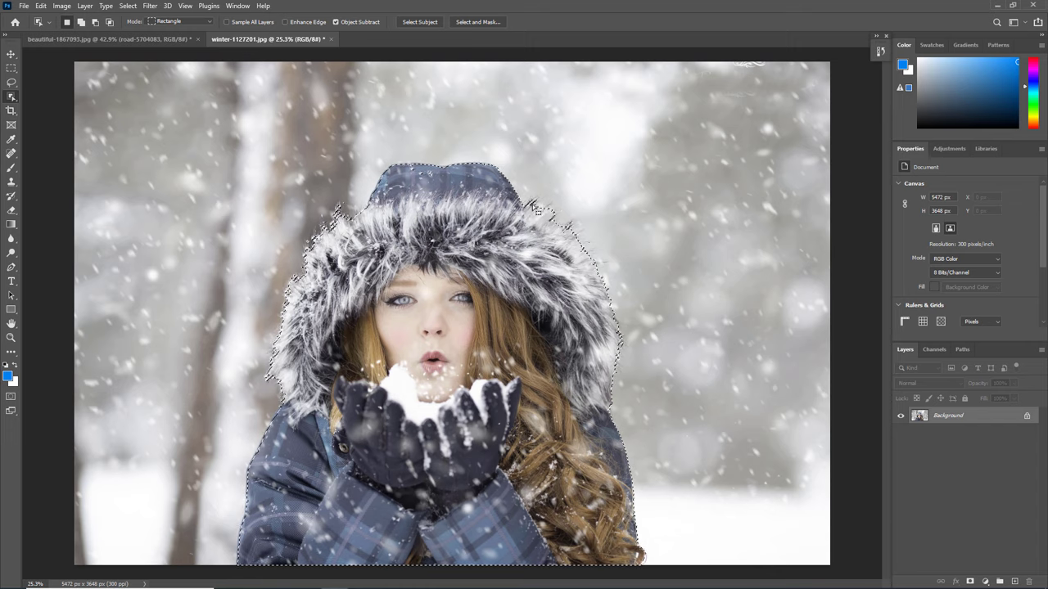
# - Open the selection in Select and Mask with the Refine Edge Brush active
pyautogui.click(494, 22)
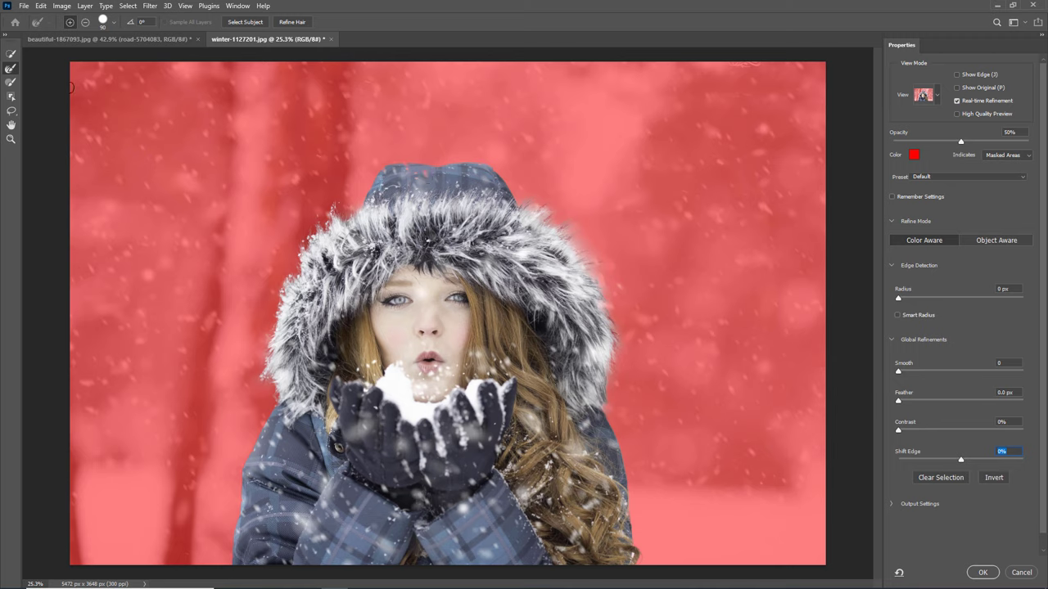
pyautogui.click(11, 54)
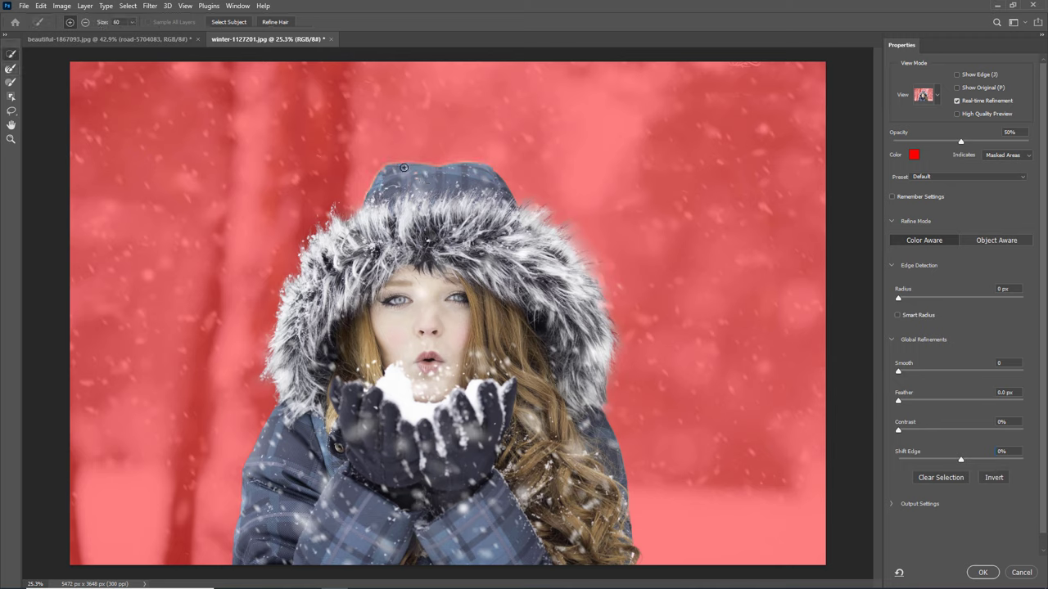
pyautogui.click(12, 68)
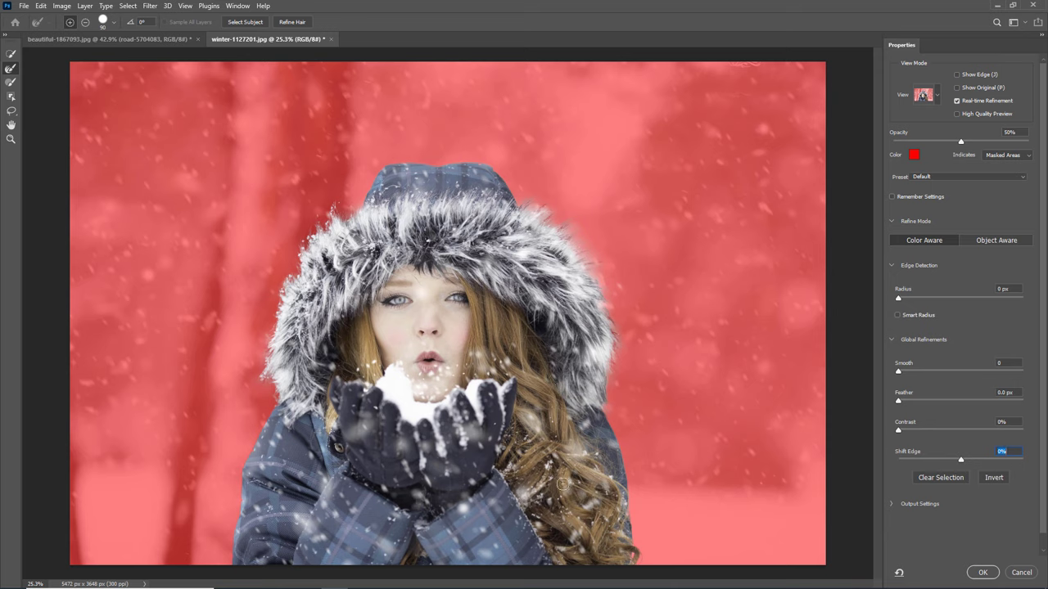
# - Zoom in on the fur hood, then on the face and gloves
pyautogui.press('z')
pyautogui.click(399, 212)
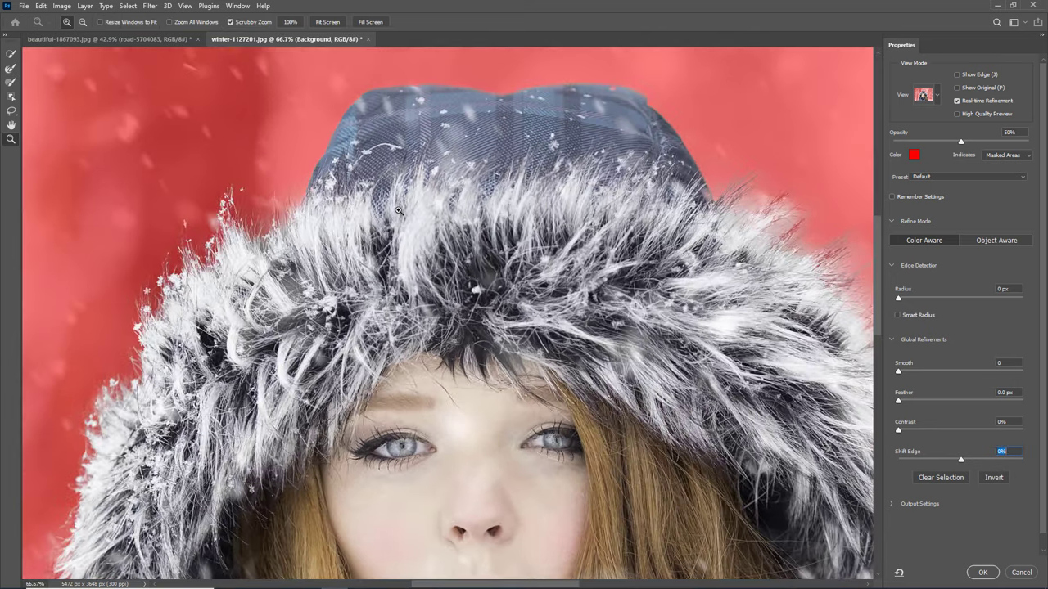
pyautogui.rightClick(399, 212)
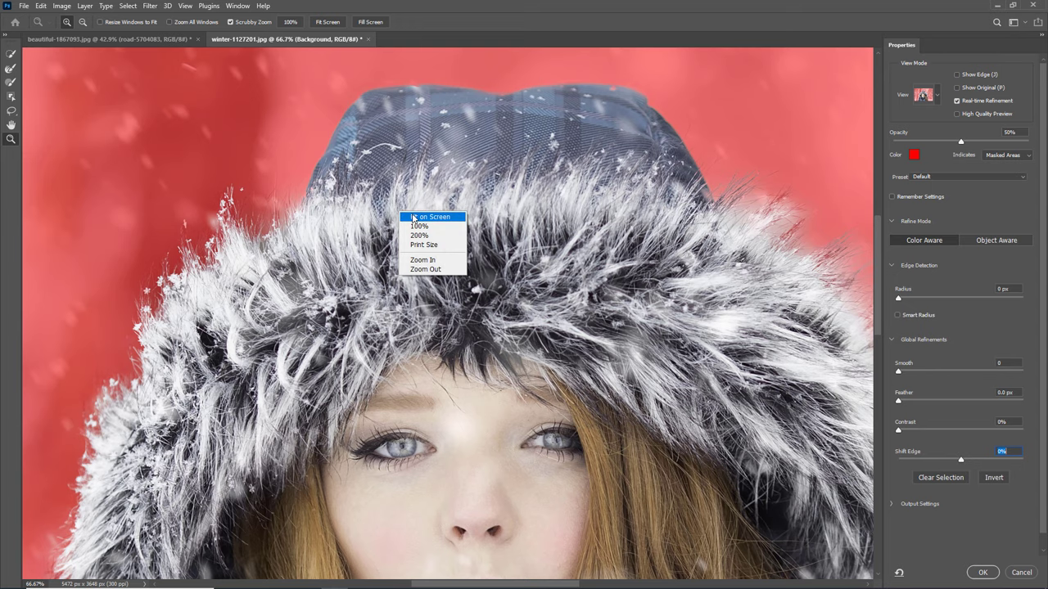
pyautogui.click(413, 217)
pyautogui.click(523, 232)
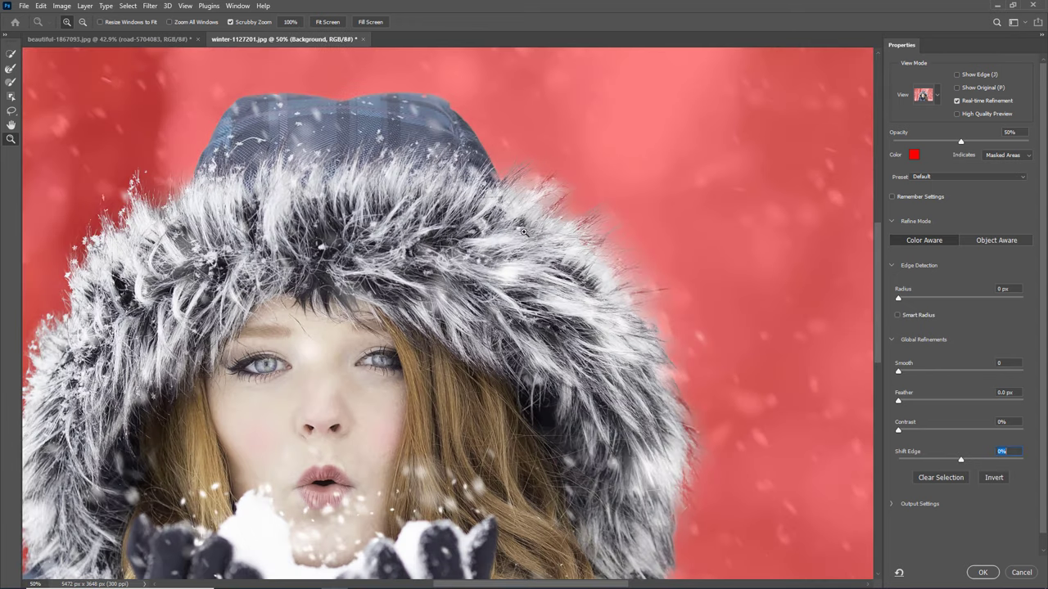
pyautogui.click(11, 69)
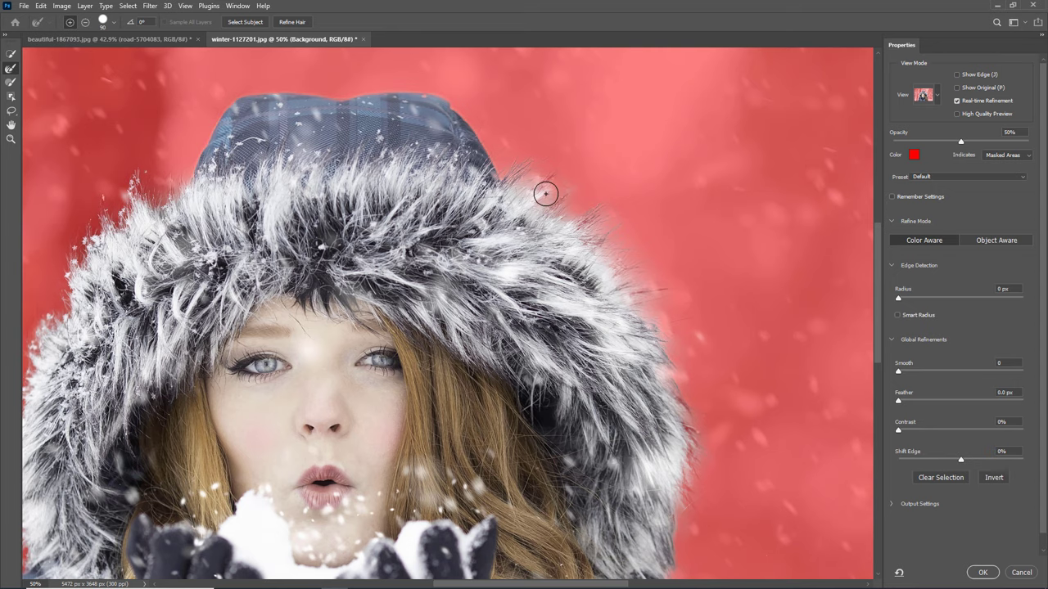
pyautogui.press('z')
pyautogui.hotkey('ctrl', '0')
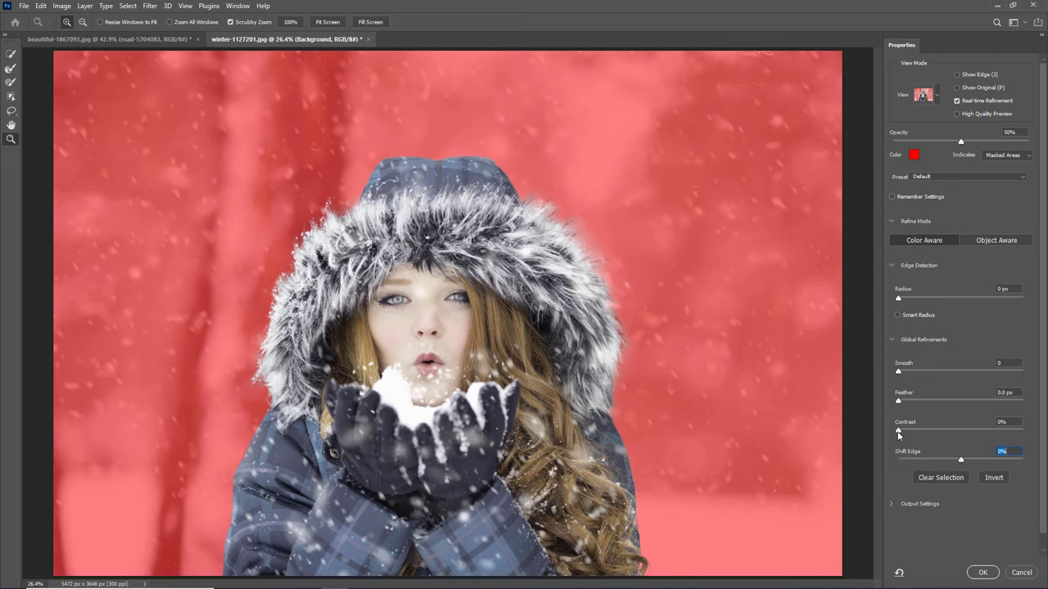
pyautogui.click(244, 460)
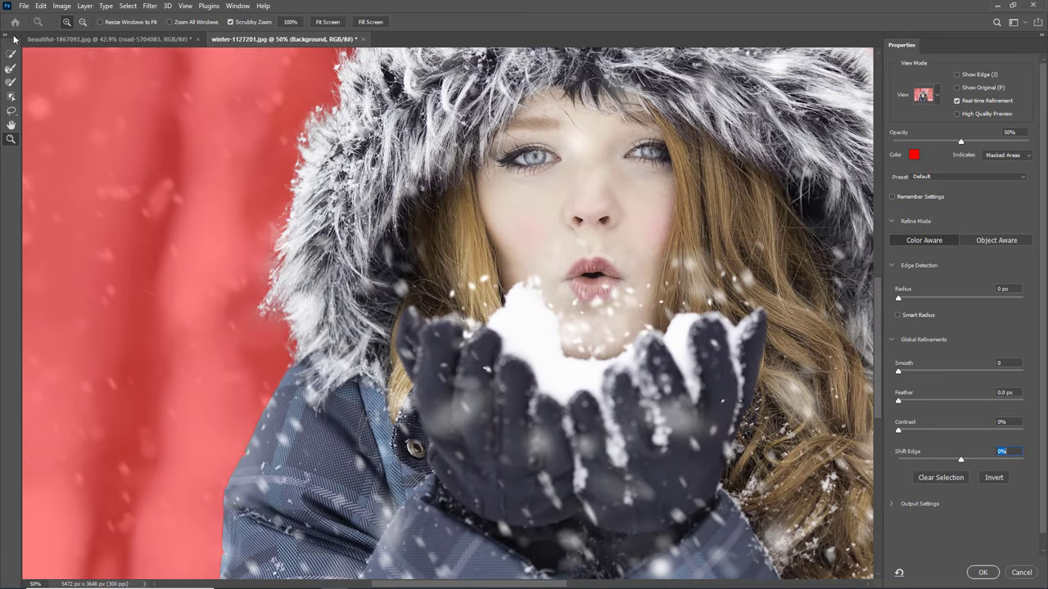
pyautogui.click(10, 54)
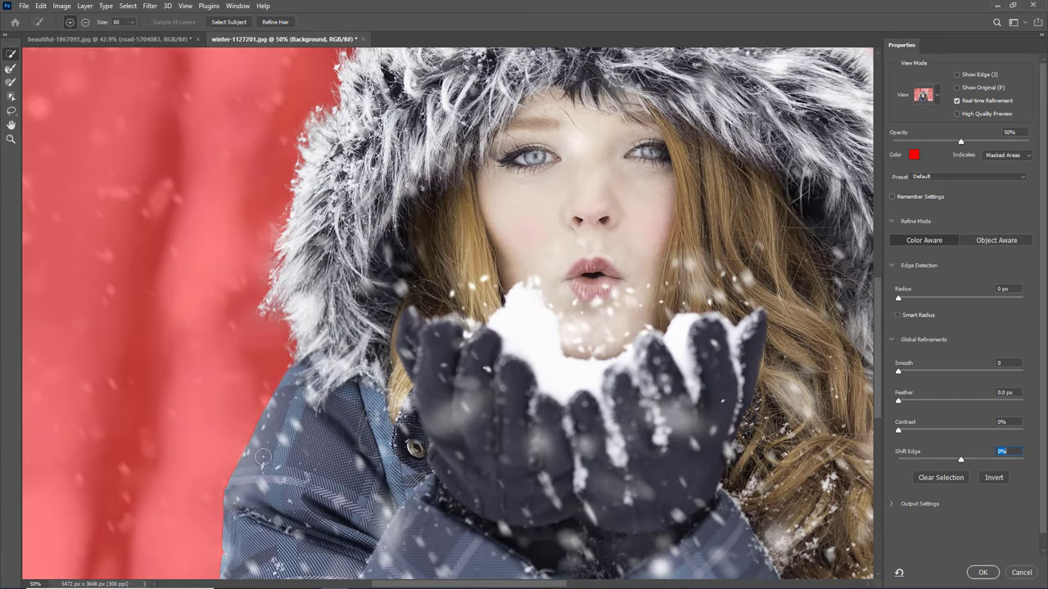
# - Accept the refined selection and mask out the girl's background on Layer 0
pyautogui.click(994, 575)
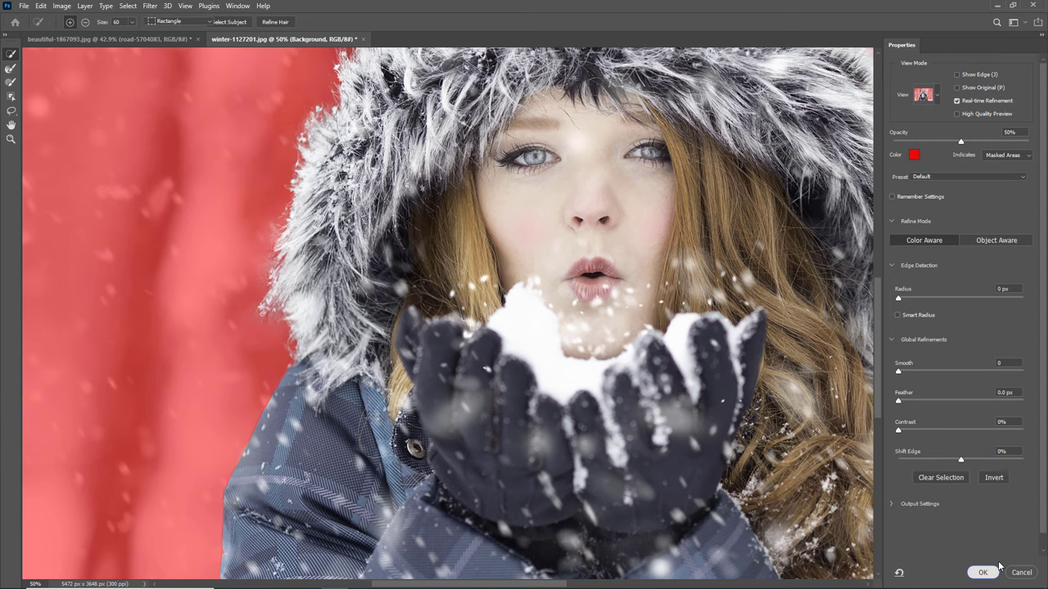
pyautogui.press('z')
pyautogui.rightClick(555, 292)
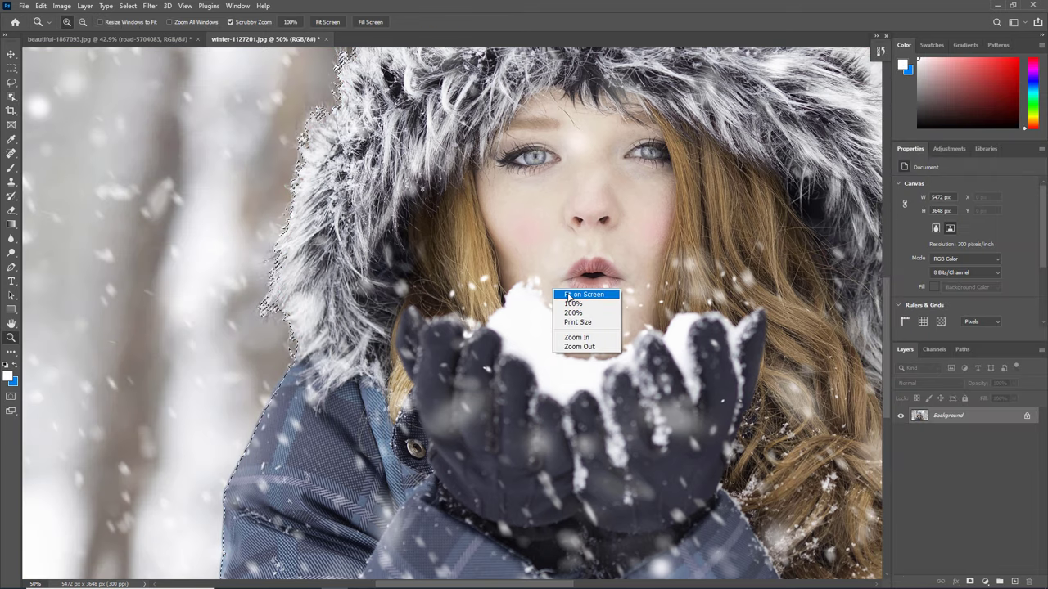
pyautogui.click(567, 295)
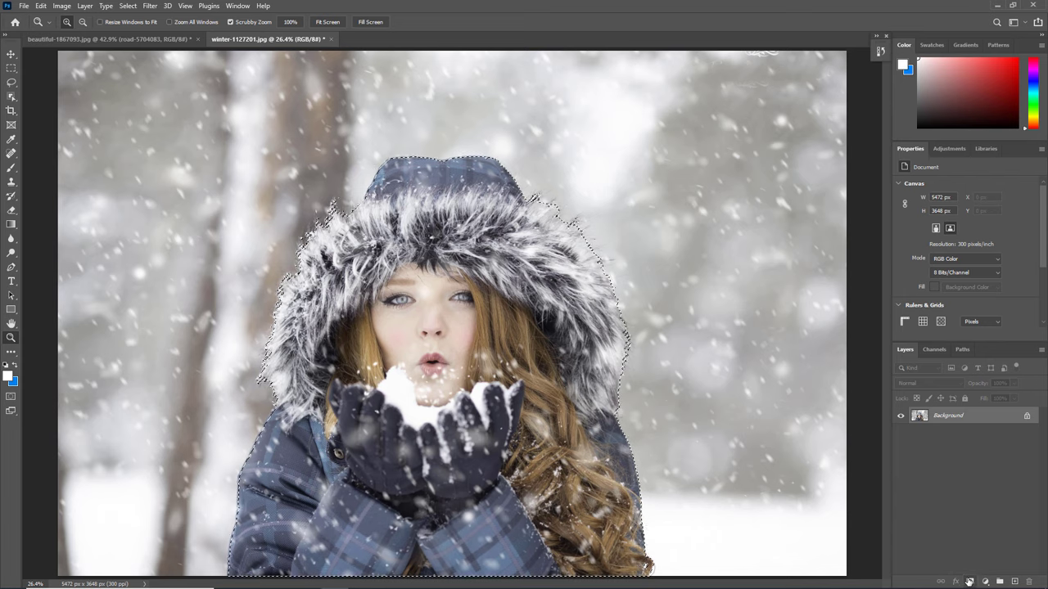
pyautogui.click(970, 581)
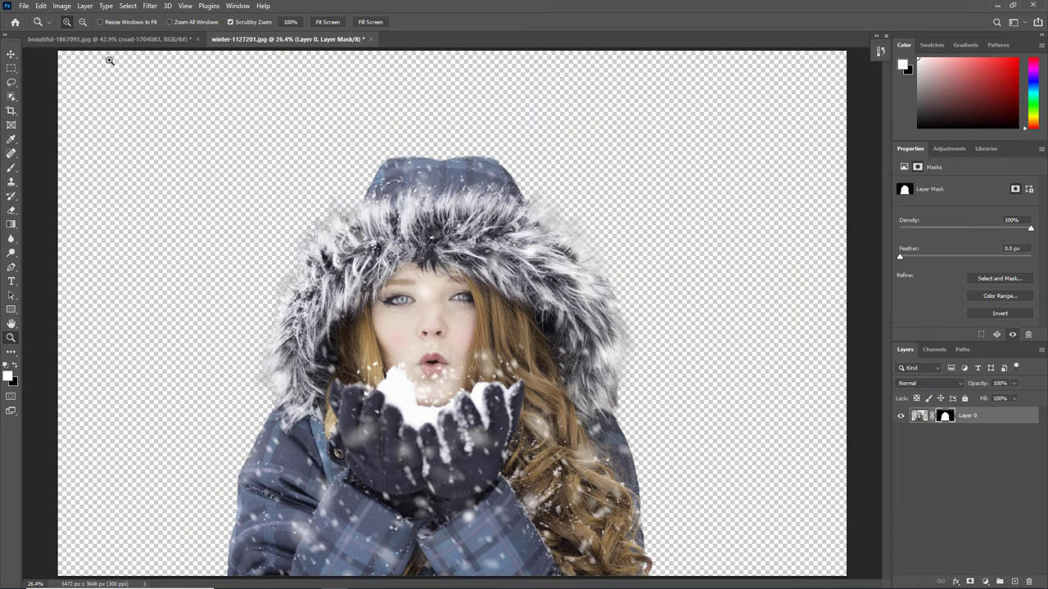
# - Place winter-4680354 as an embedded layer beneath the girl's layer
pyautogui.click(23, 5)
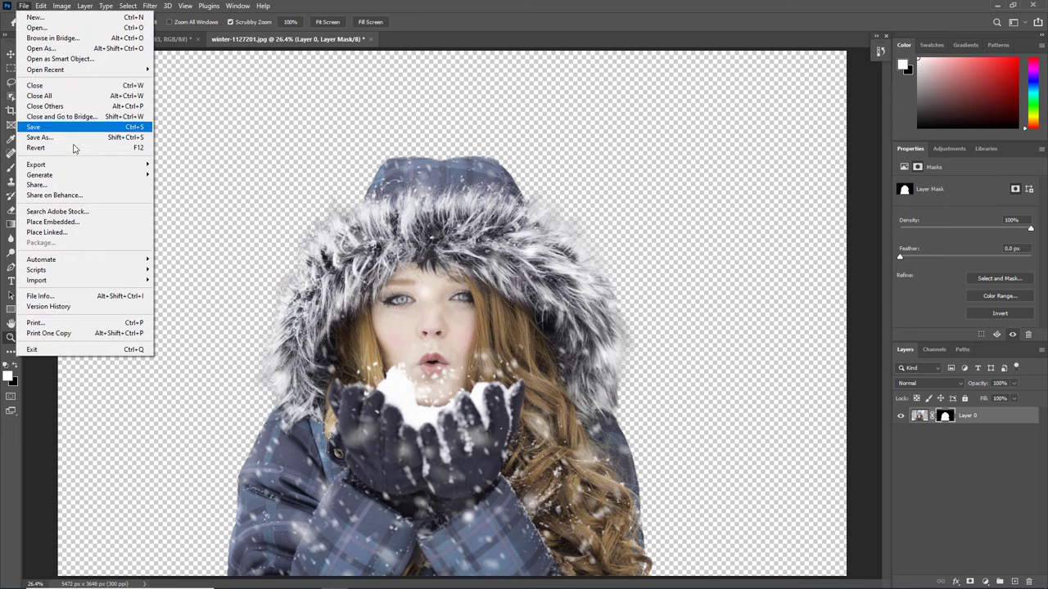
pyautogui.click(103, 223)
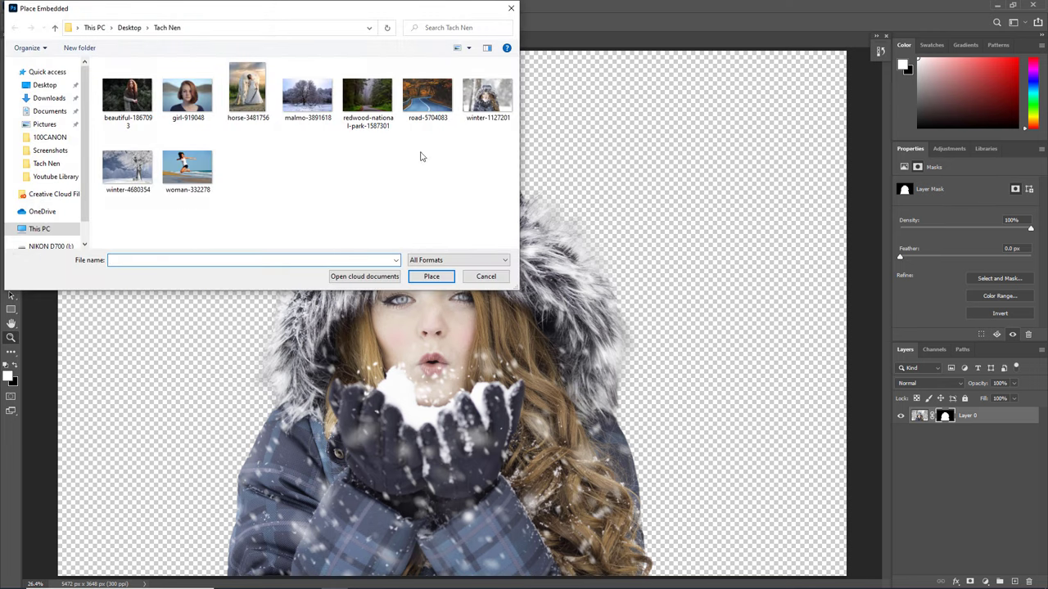
pyautogui.doubleClick(135, 169)
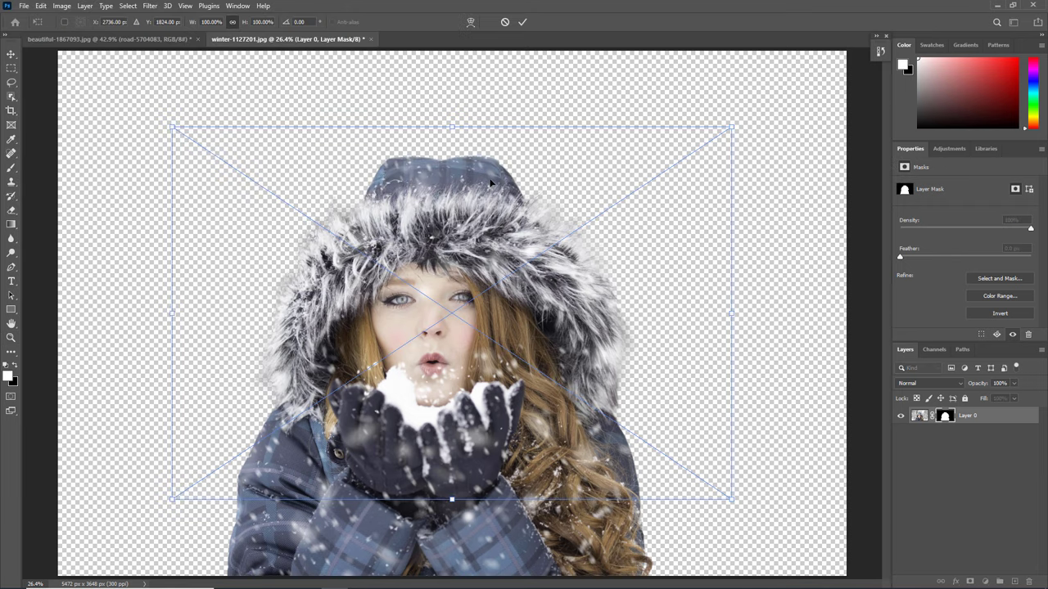
pyautogui.press('Return')
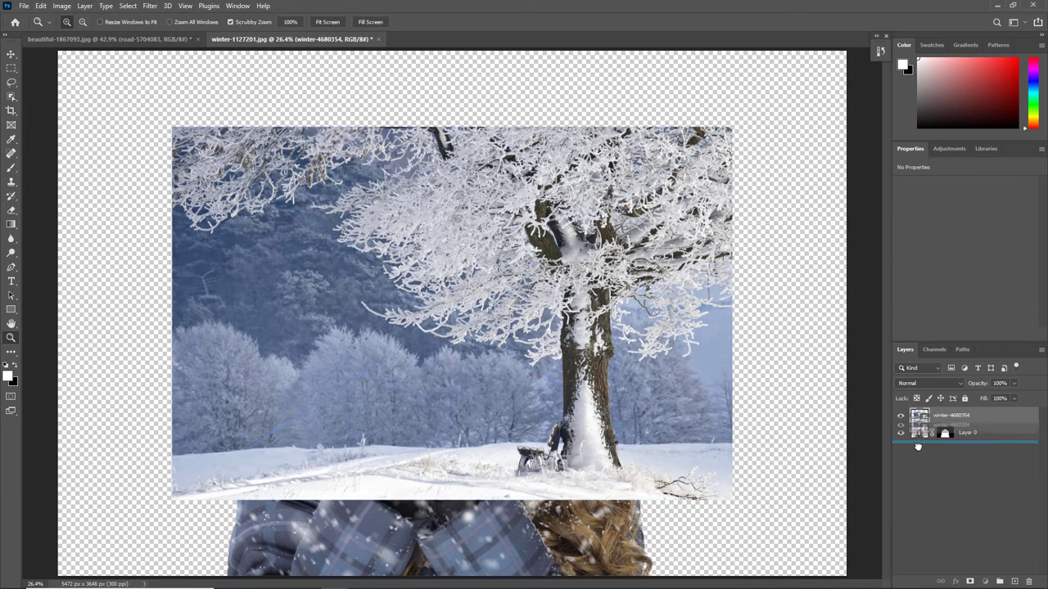
pyautogui.moveTo(925, 418); pyautogui.dragTo(918, 448)
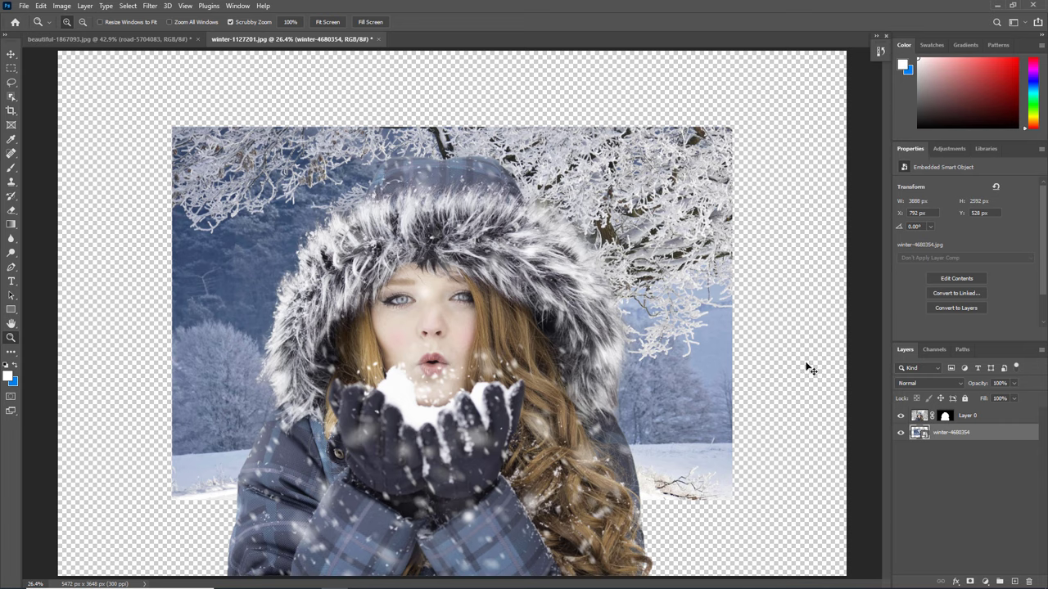
# - Scale the winter-4680354 tree photo up to fill the canvas
pyautogui.hotkey('ctrl', 't')
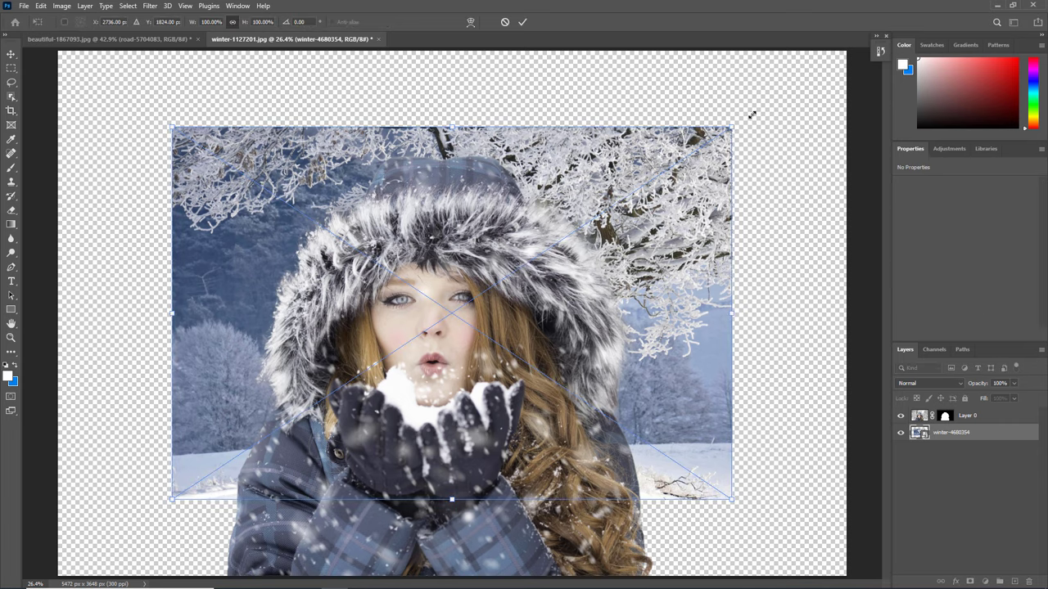
pyautogui.moveTo(751, 114); pyautogui.dragTo(941, 4)
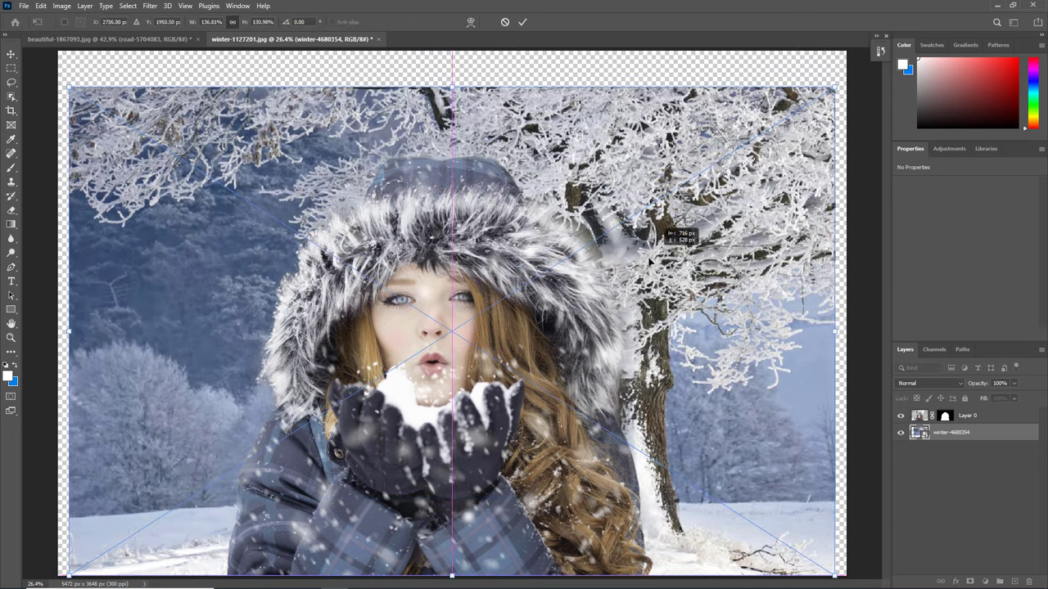
pyautogui.moveTo(899, 55); pyautogui.dragTo(784, 162)
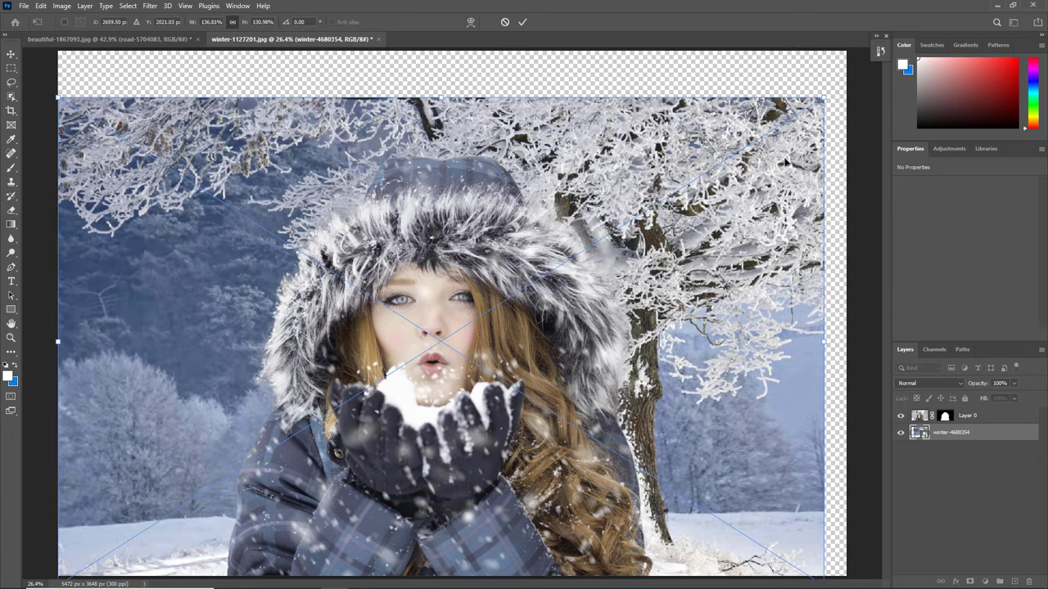
pyautogui.moveTo(825, 96); pyautogui.dragTo(880, 49)
pyautogui.moveTo(737, 196)
pyautogui.mouseDown()
pyautogui.moveTo(673, 243)
pyautogui.moveTo(641, 246)
pyautogui.mouseUp()
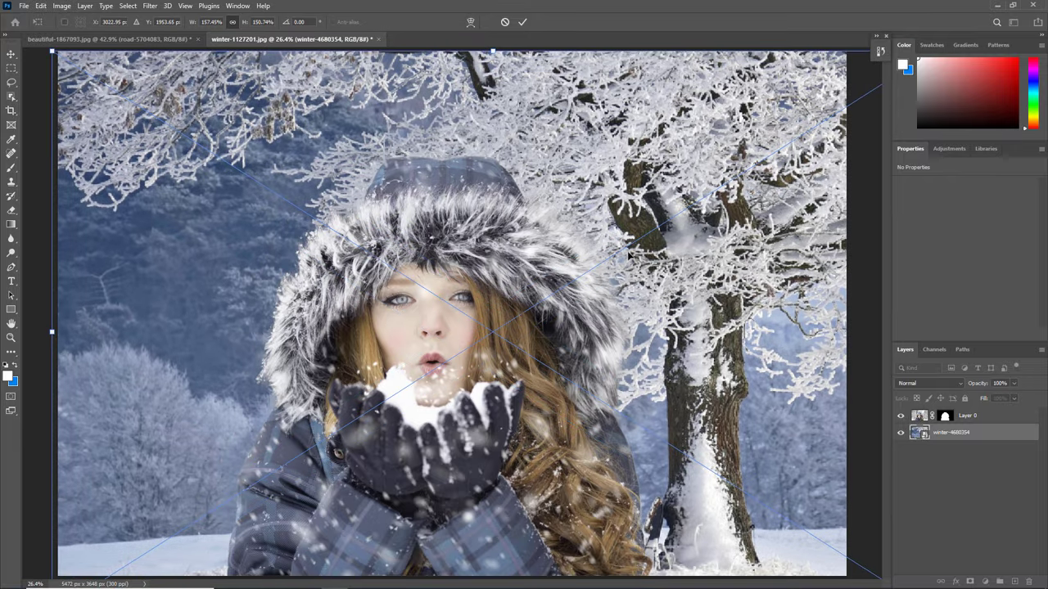
pyautogui.moveTo(641, 295); pyautogui.dragTo(639, 280)
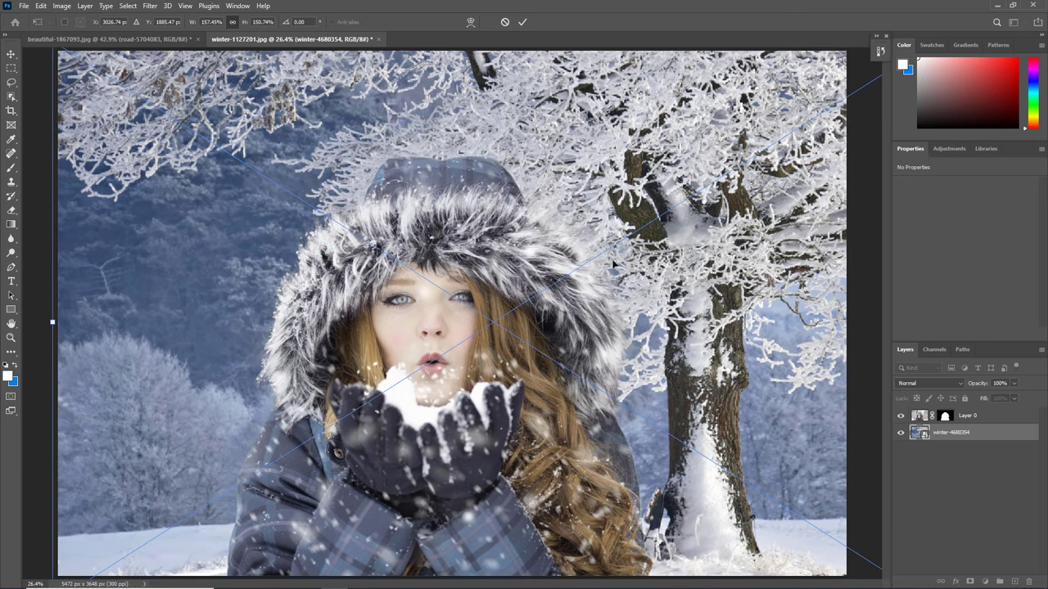
pyautogui.press('Return')
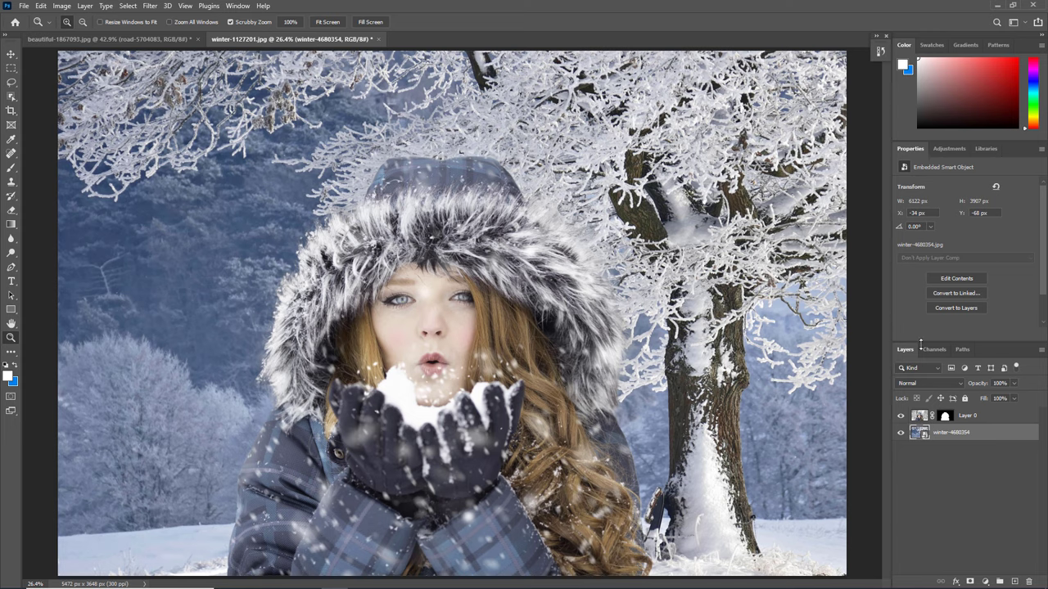
# - Blur the winter-4680354 tree layer with a Gaussian Blur of 3.8 px radius
pyautogui.click(150, 5)
pyautogui.moveTo(156, 145)
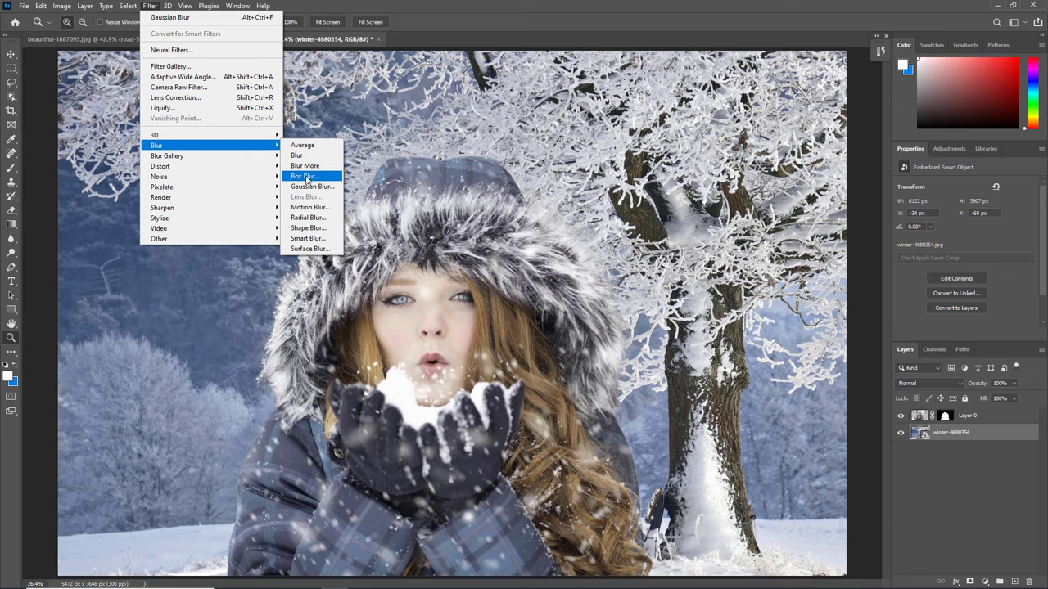
pyautogui.click(311, 186)
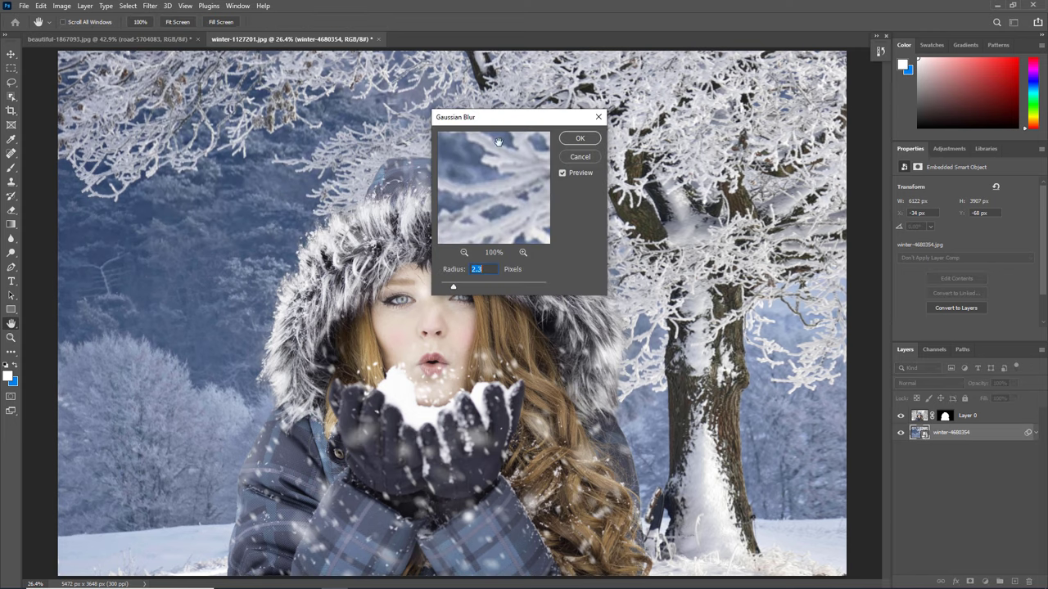
pyautogui.moveTo(502, 121); pyautogui.dragTo(808, 133)
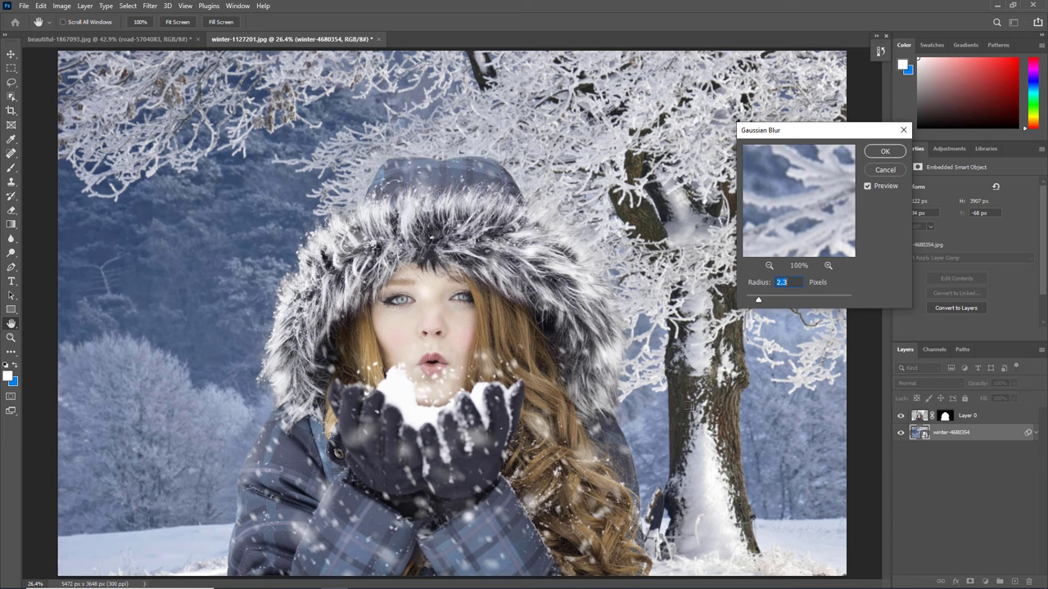
pyautogui.write('3.2')
pyautogui.moveTo(760, 300); pyautogui.dragTo(766, 300)
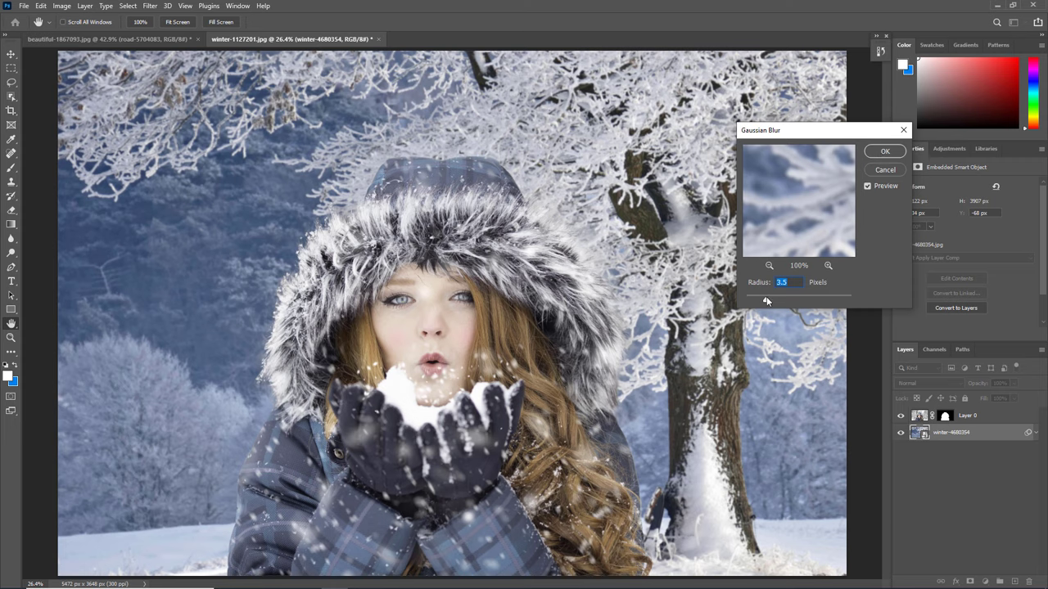
pyautogui.moveTo(766, 301); pyautogui.dragTo(769, 301)
pyautogui.click(885, 152)
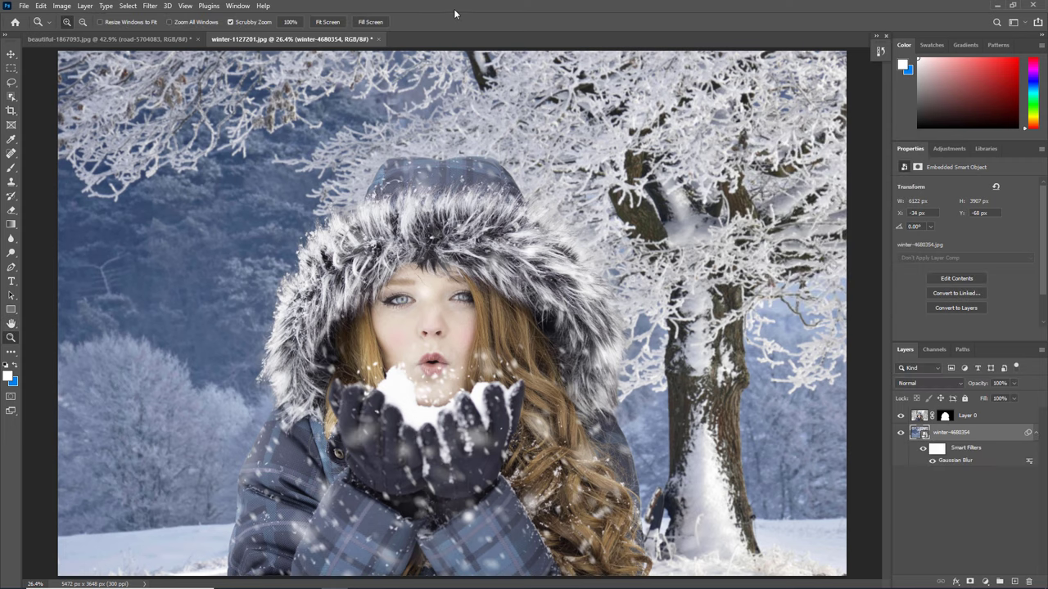
# - Export the composite through Save for Web as a quality-80 JPEG to the Desktop
pyautogui.click(24, 6)
pyautogui.moveTo(36, 165)
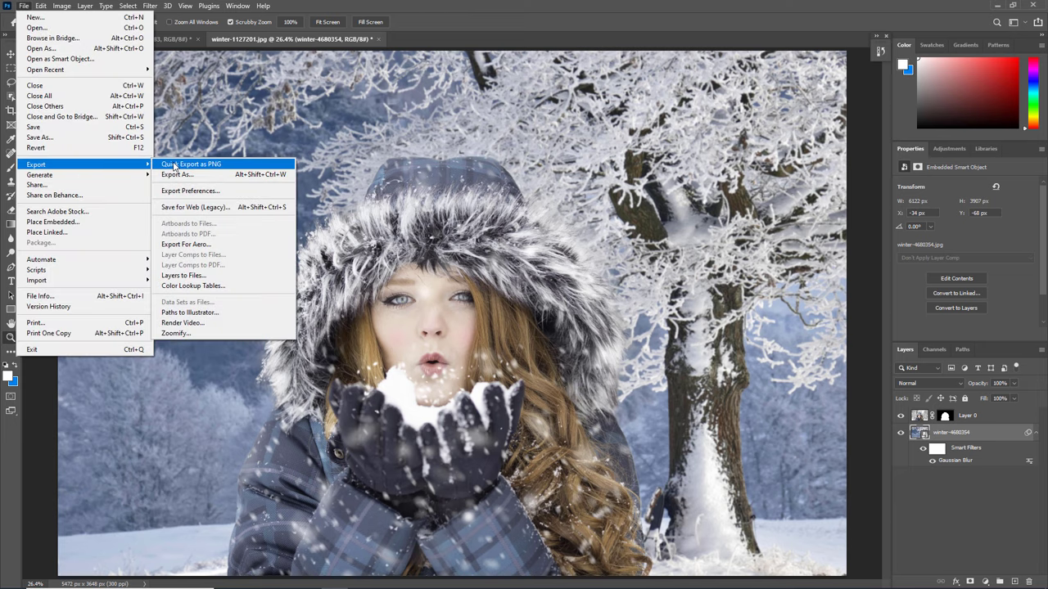
pyautogui.click(206, 207)
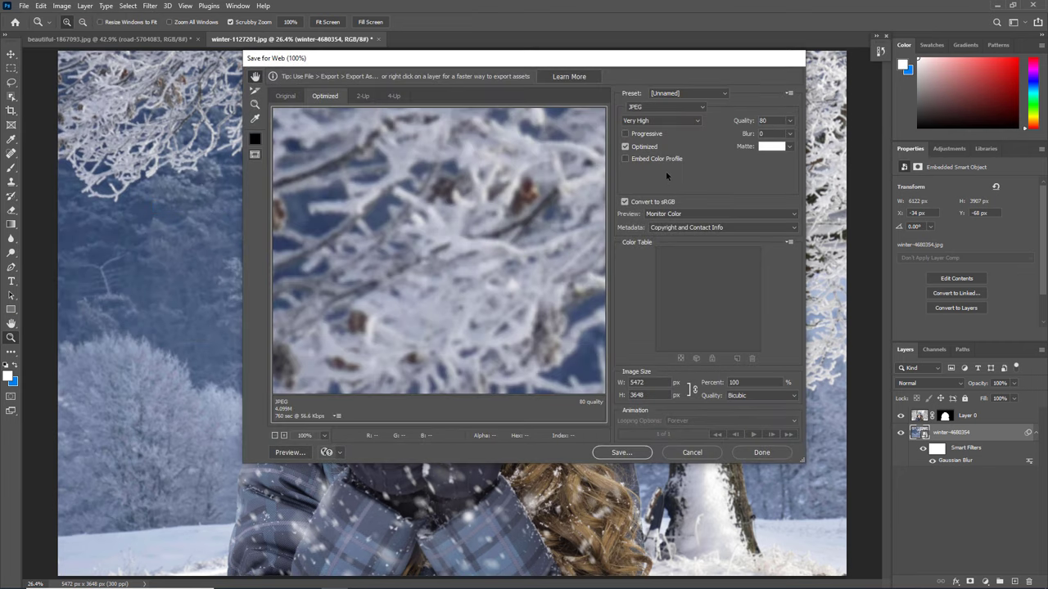
pyautogui.click(620, 452)
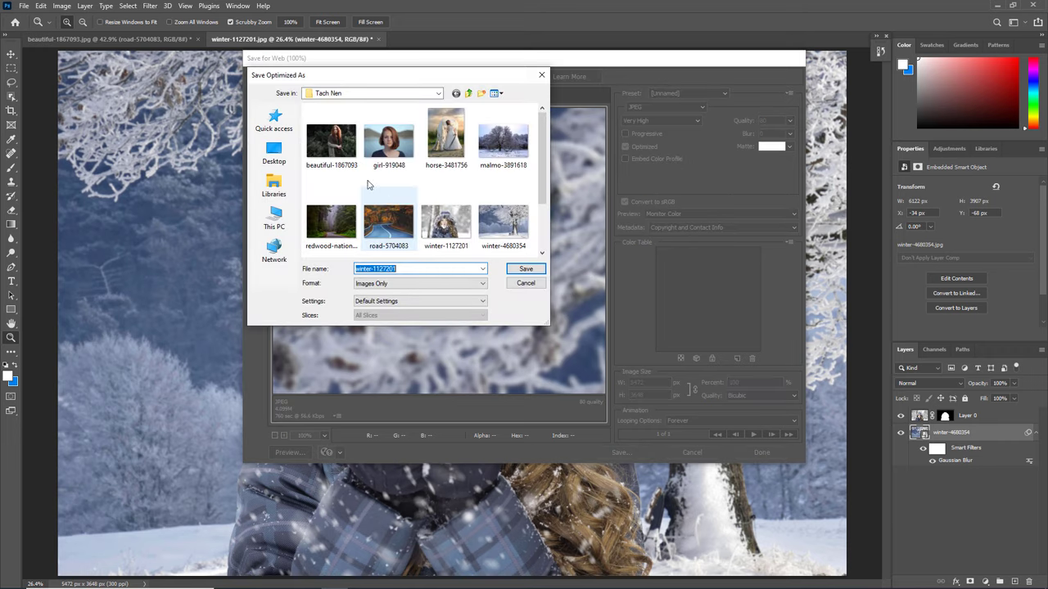
pyautogui.click(281, 151)
pyautogui.click(524, 267)
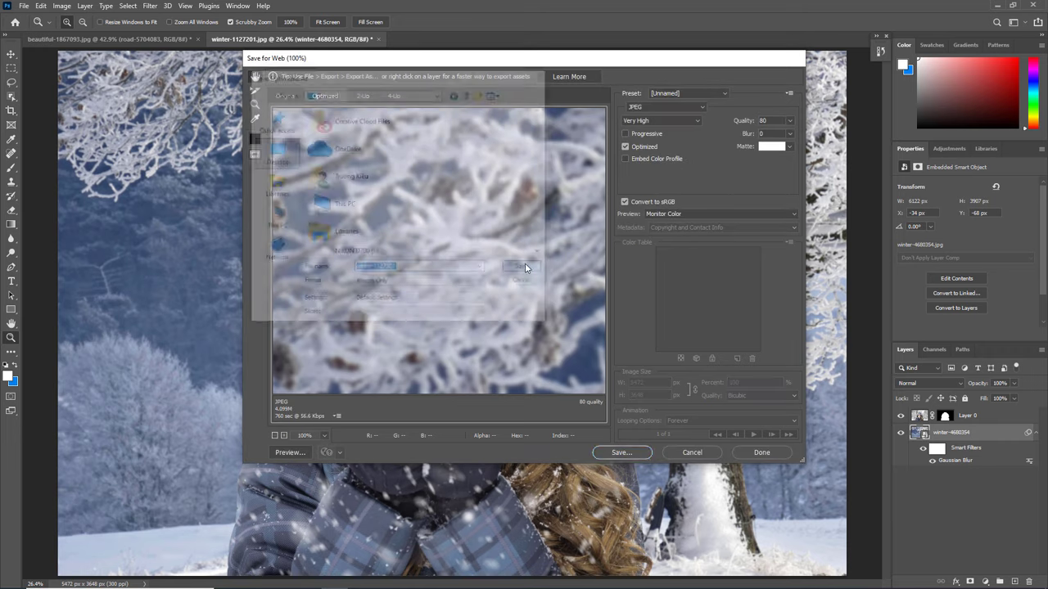